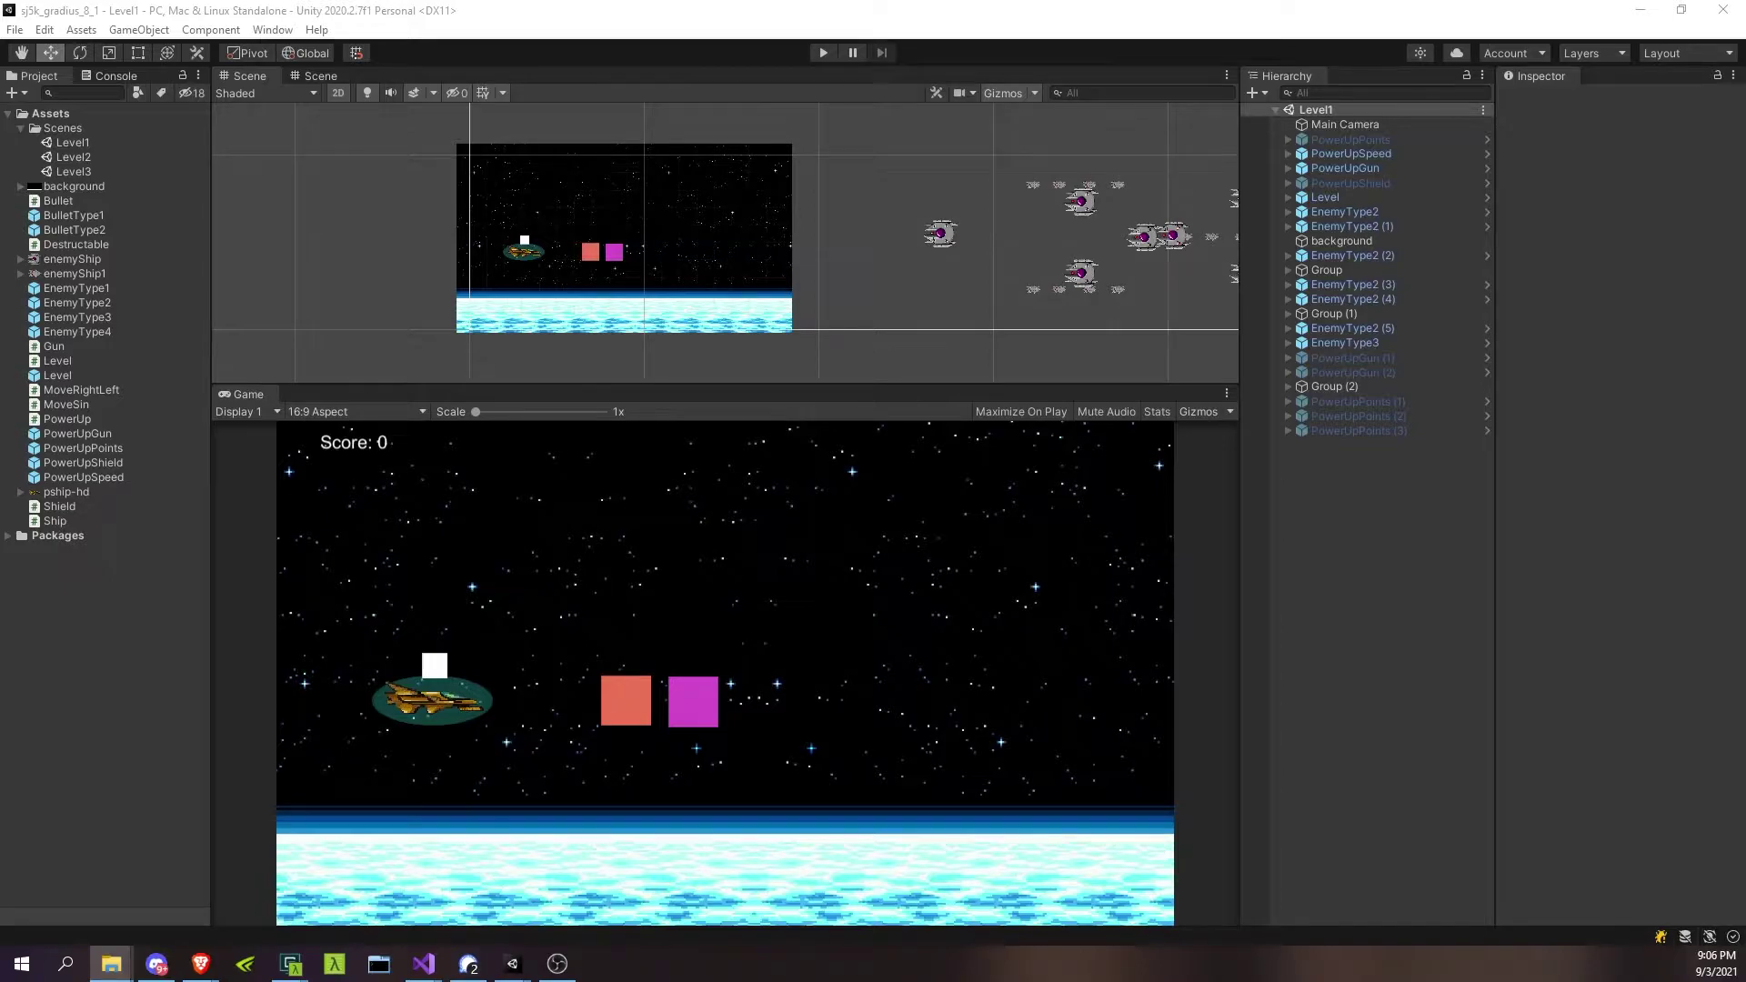
Bring the explosion frames folder window in front of Unity and centre it on screen
key("alt+Tab")
left_click_drag(479, 63, 783, 65)
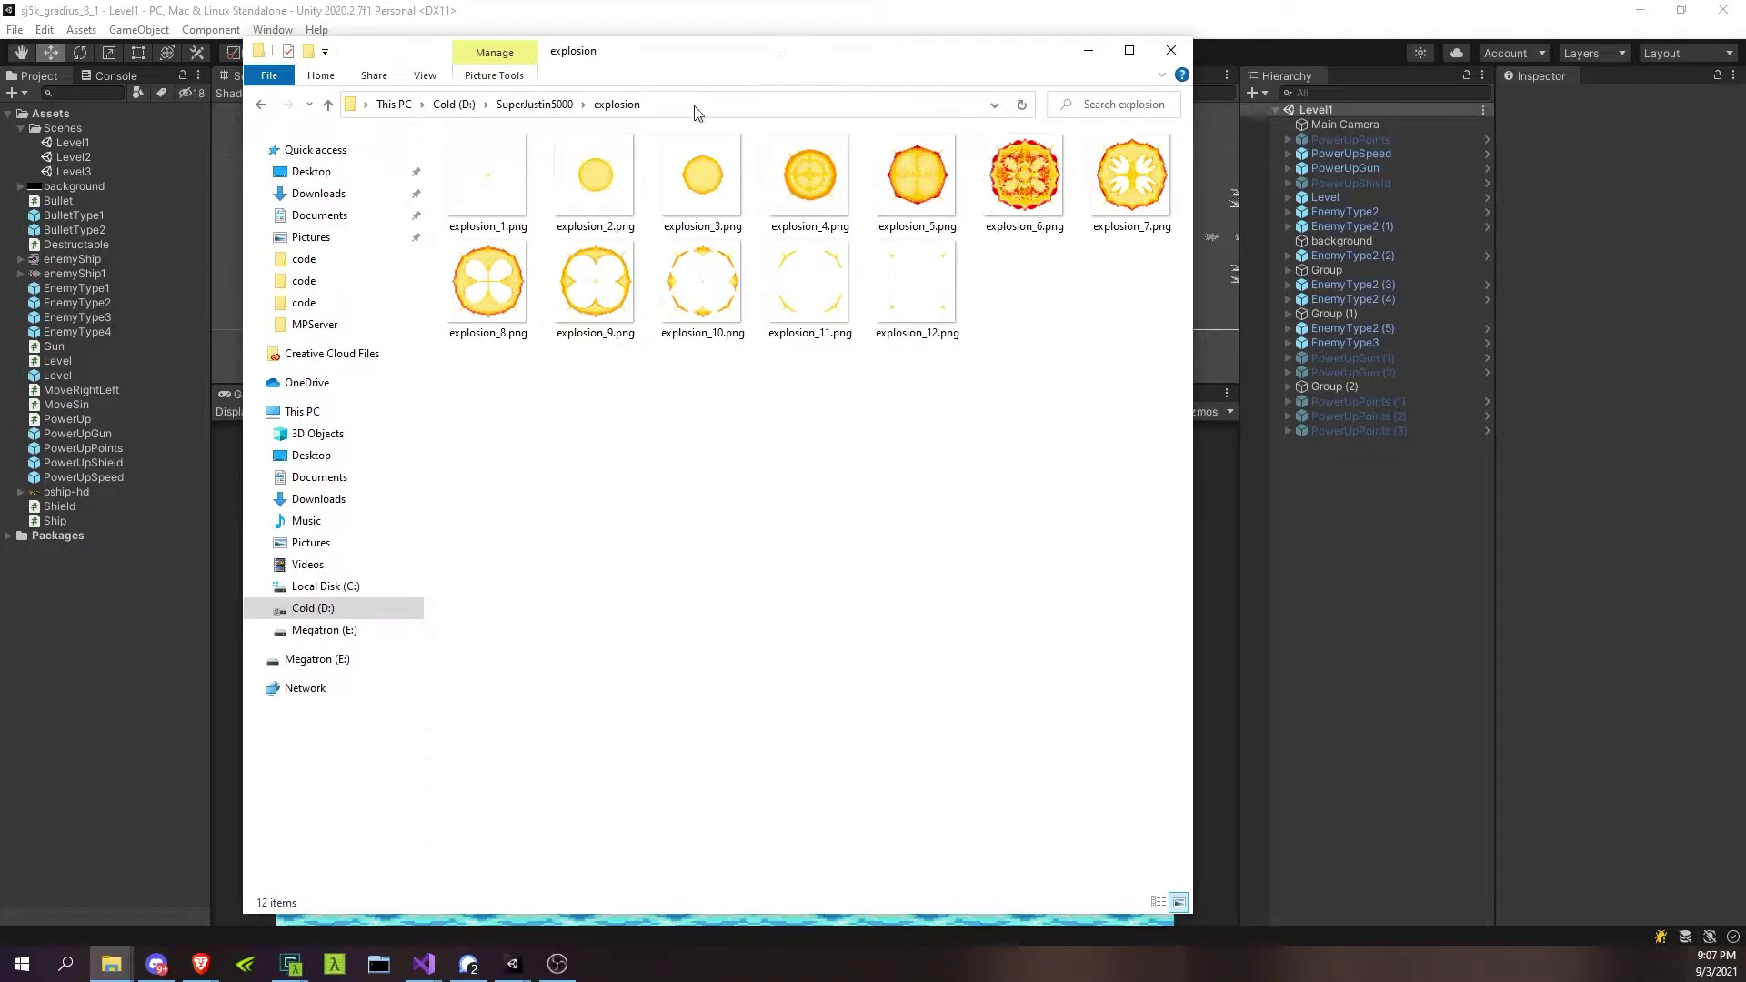
Create a new folder named Explosion under the project's Assets
left_click(68, 564)
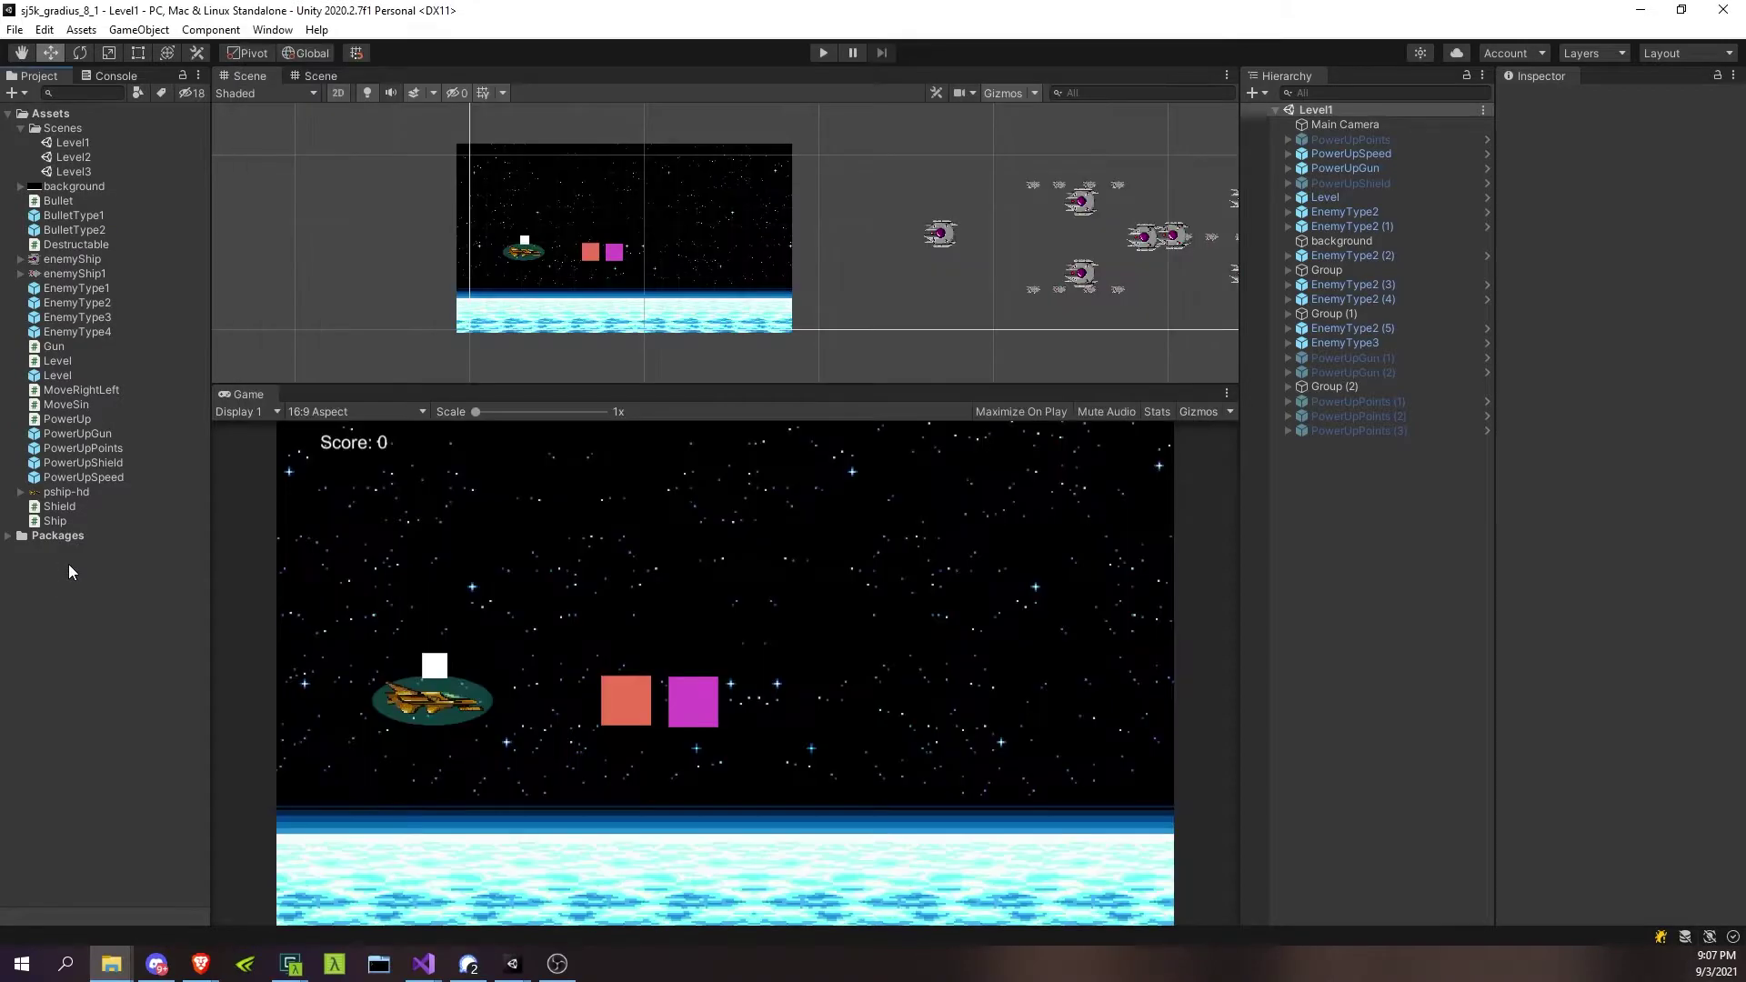
left_click(21, 128)
right_click(51, 113)
mouse_move(182, 119)
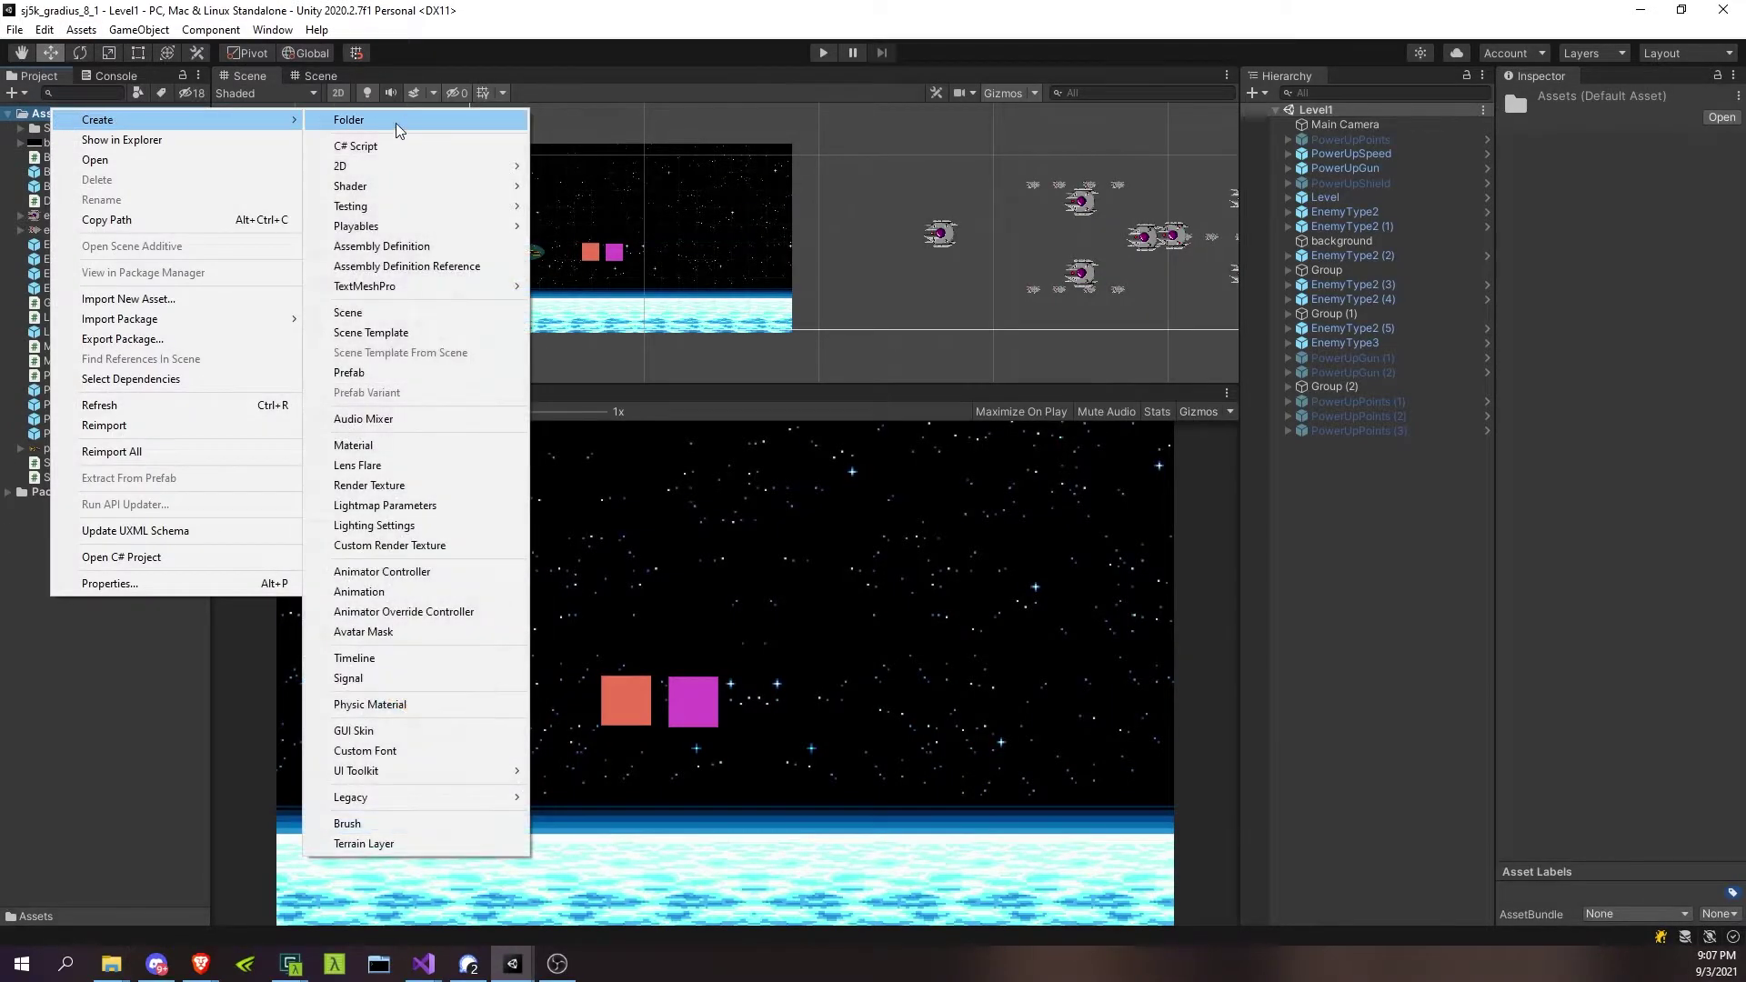
left_click(399, 124)
type("Explosion")
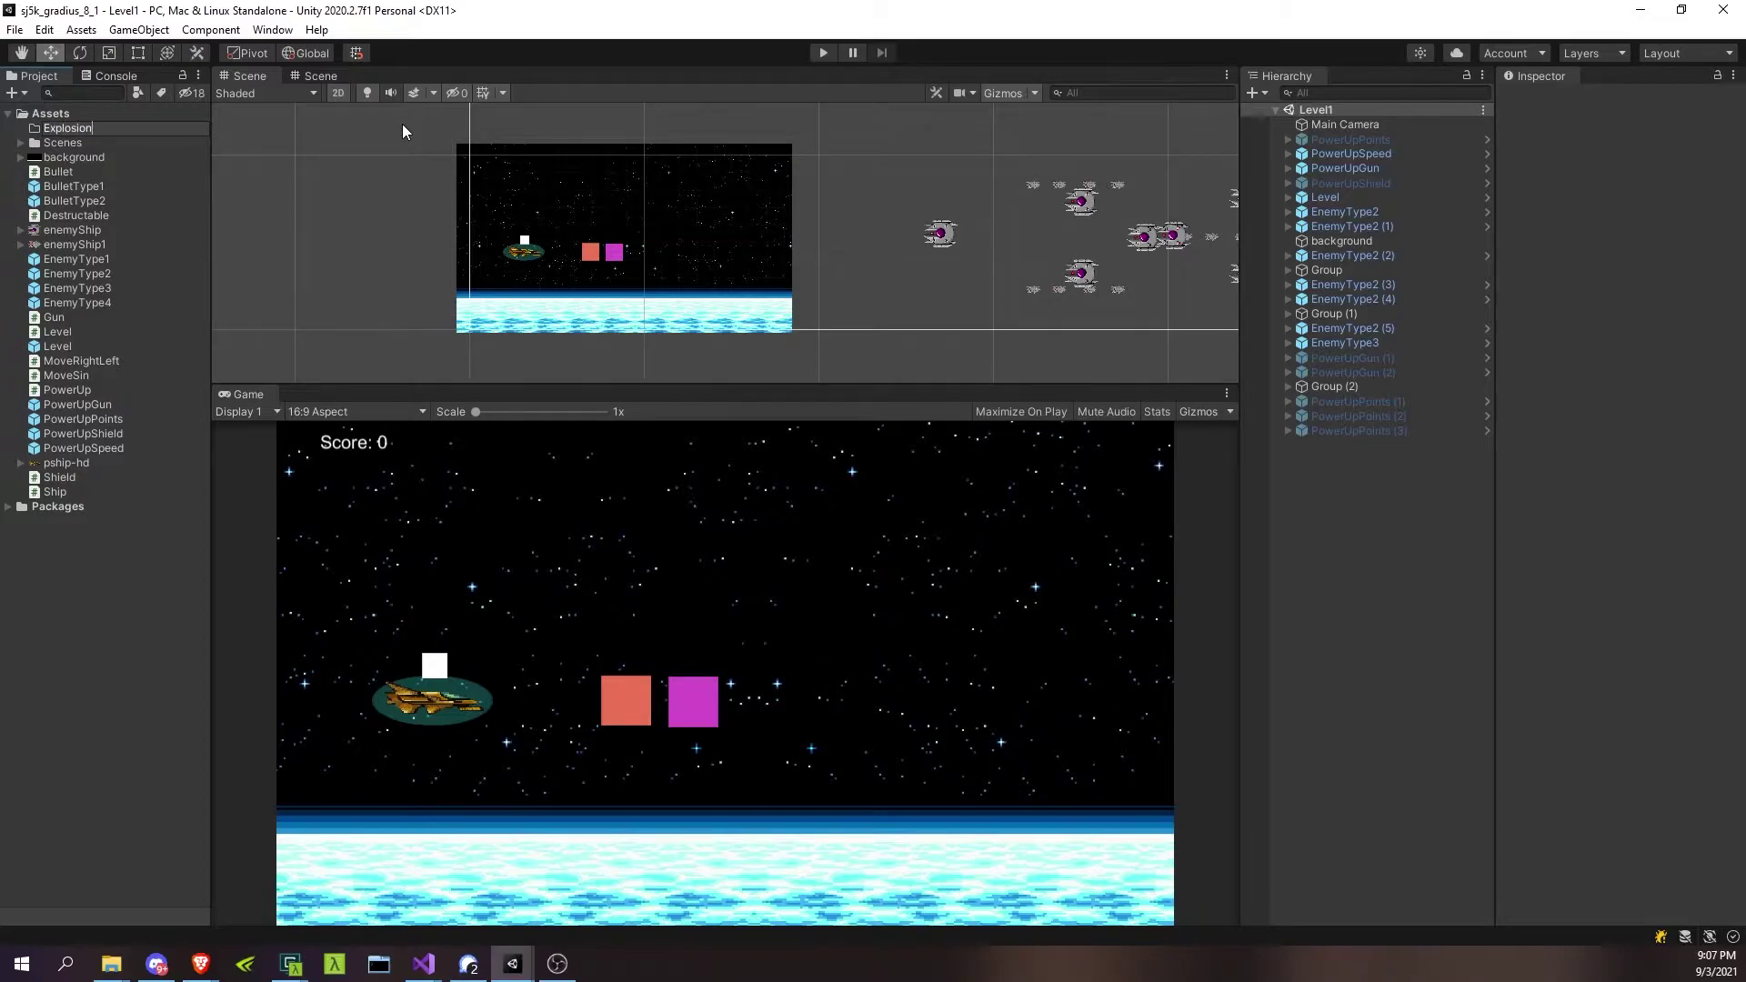
key("Return")
Copy all twelve explosion PNGs into the Explosion folder and close the Explorer window
key("alt+Tab")
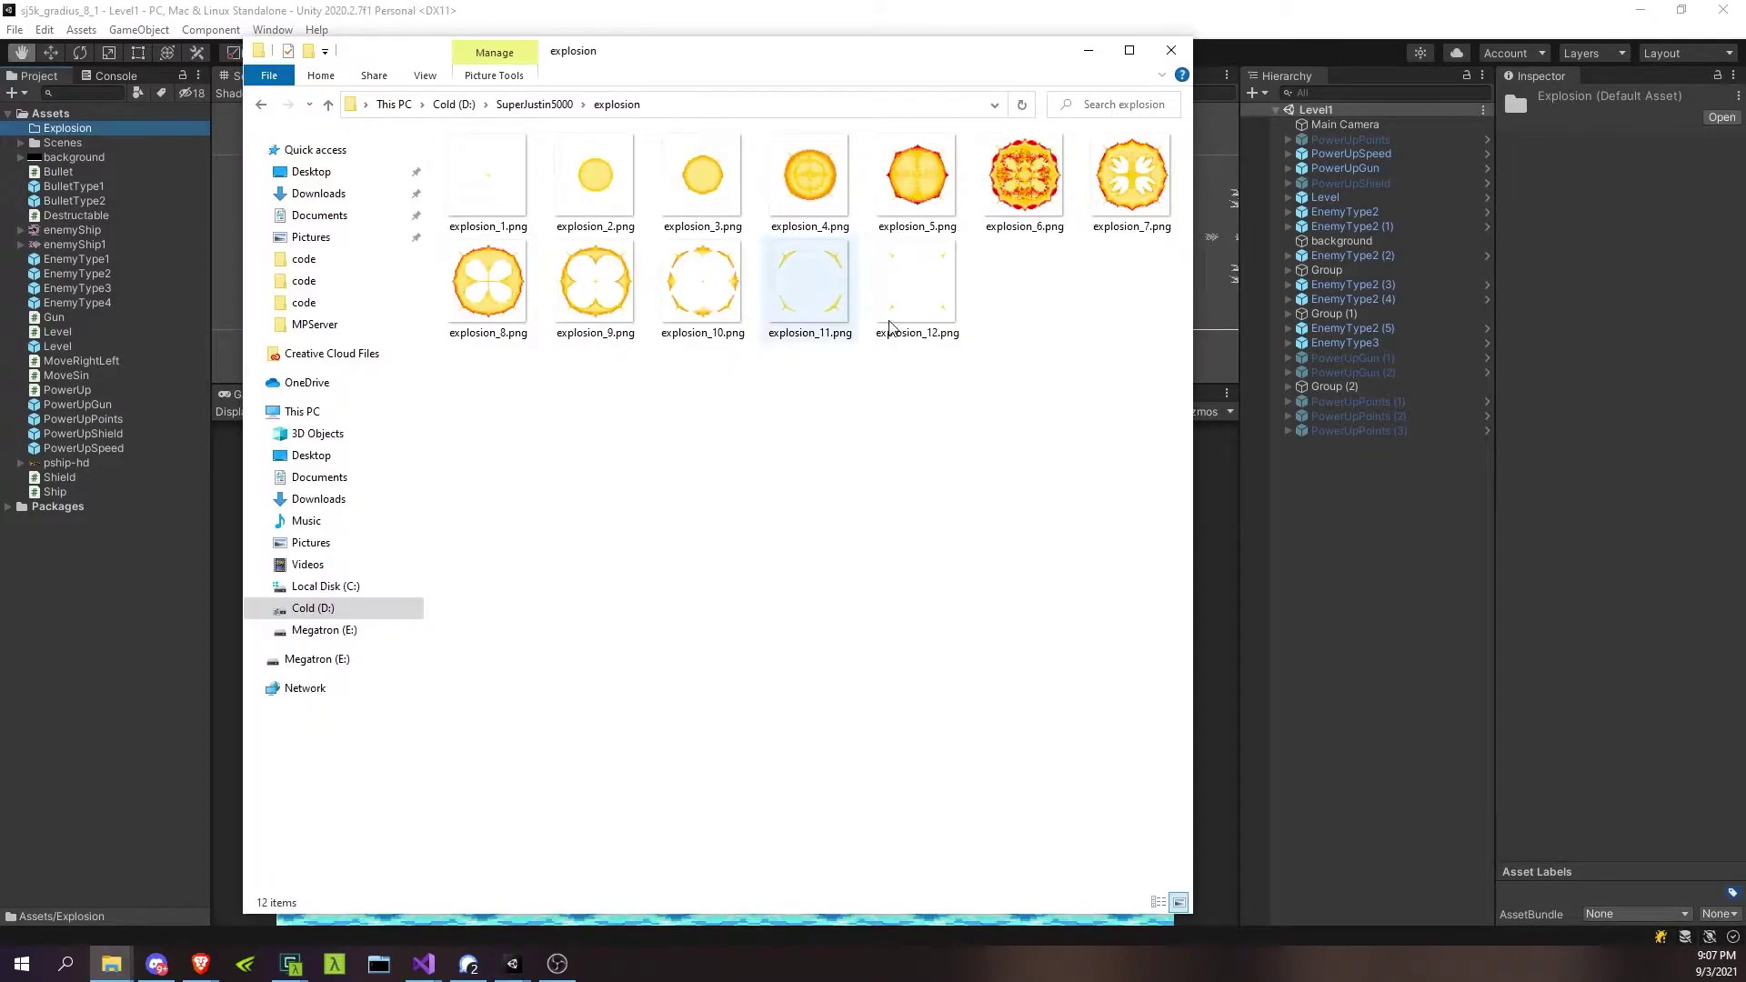
left_click_drag(1121, 362, 94, 132)
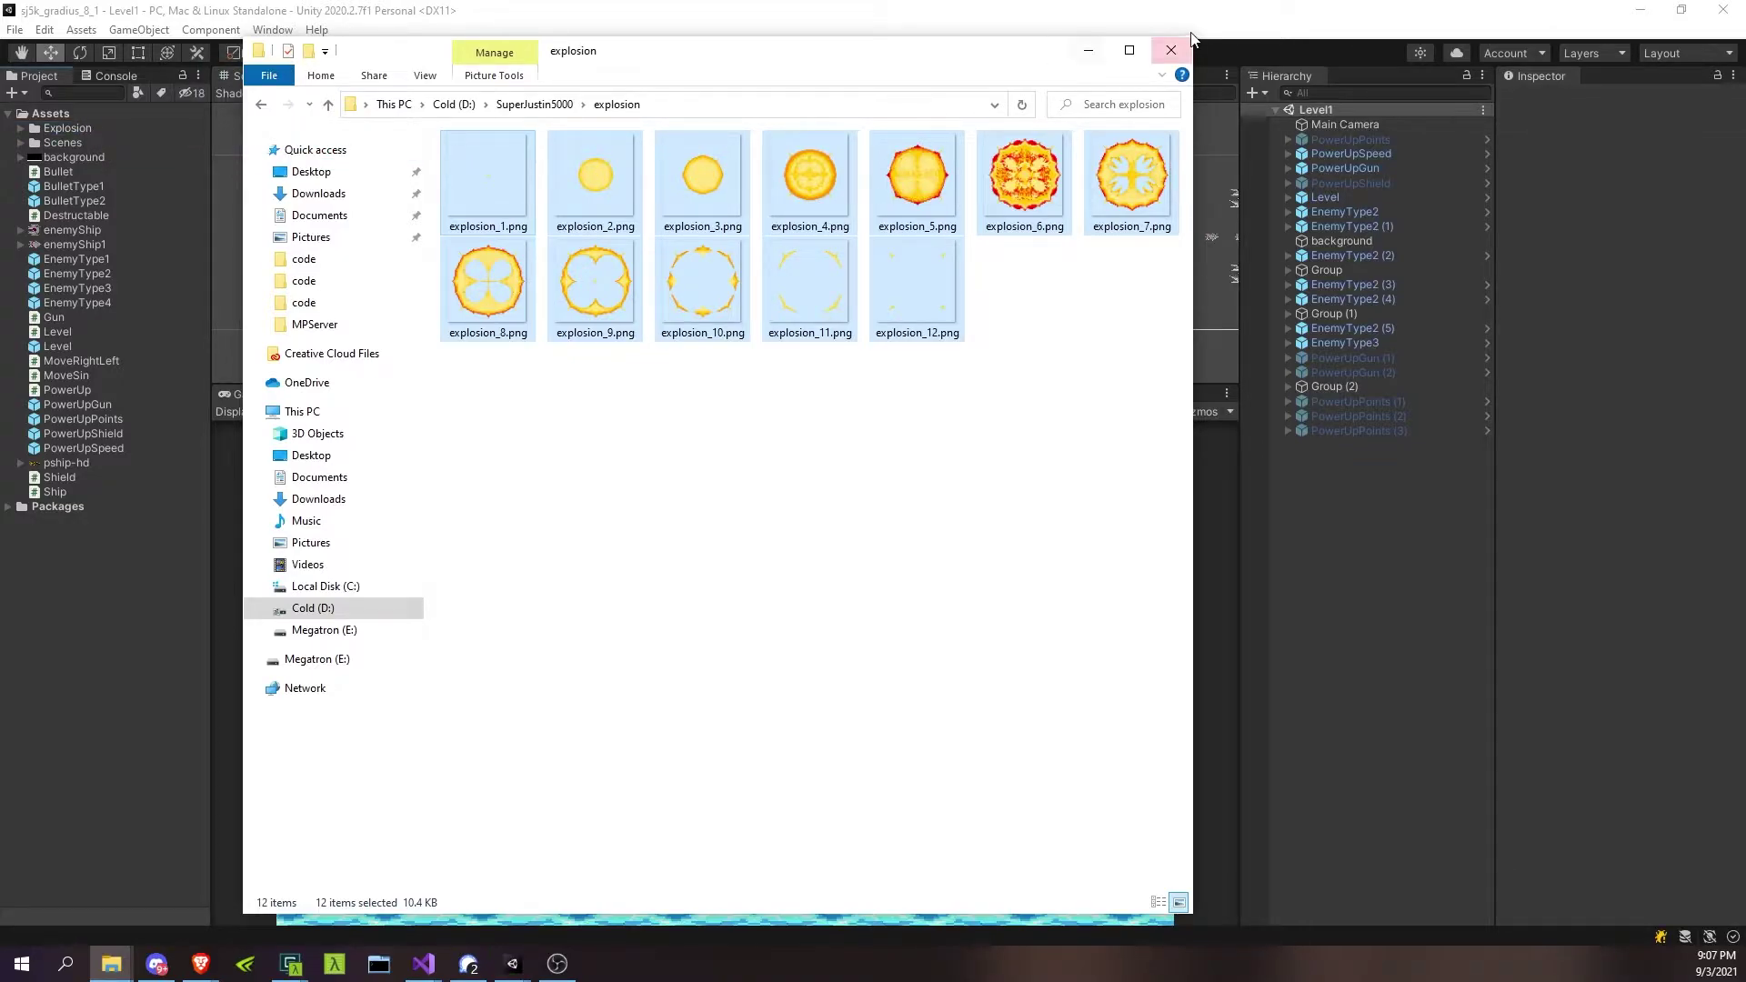
left_click(1171, 50)
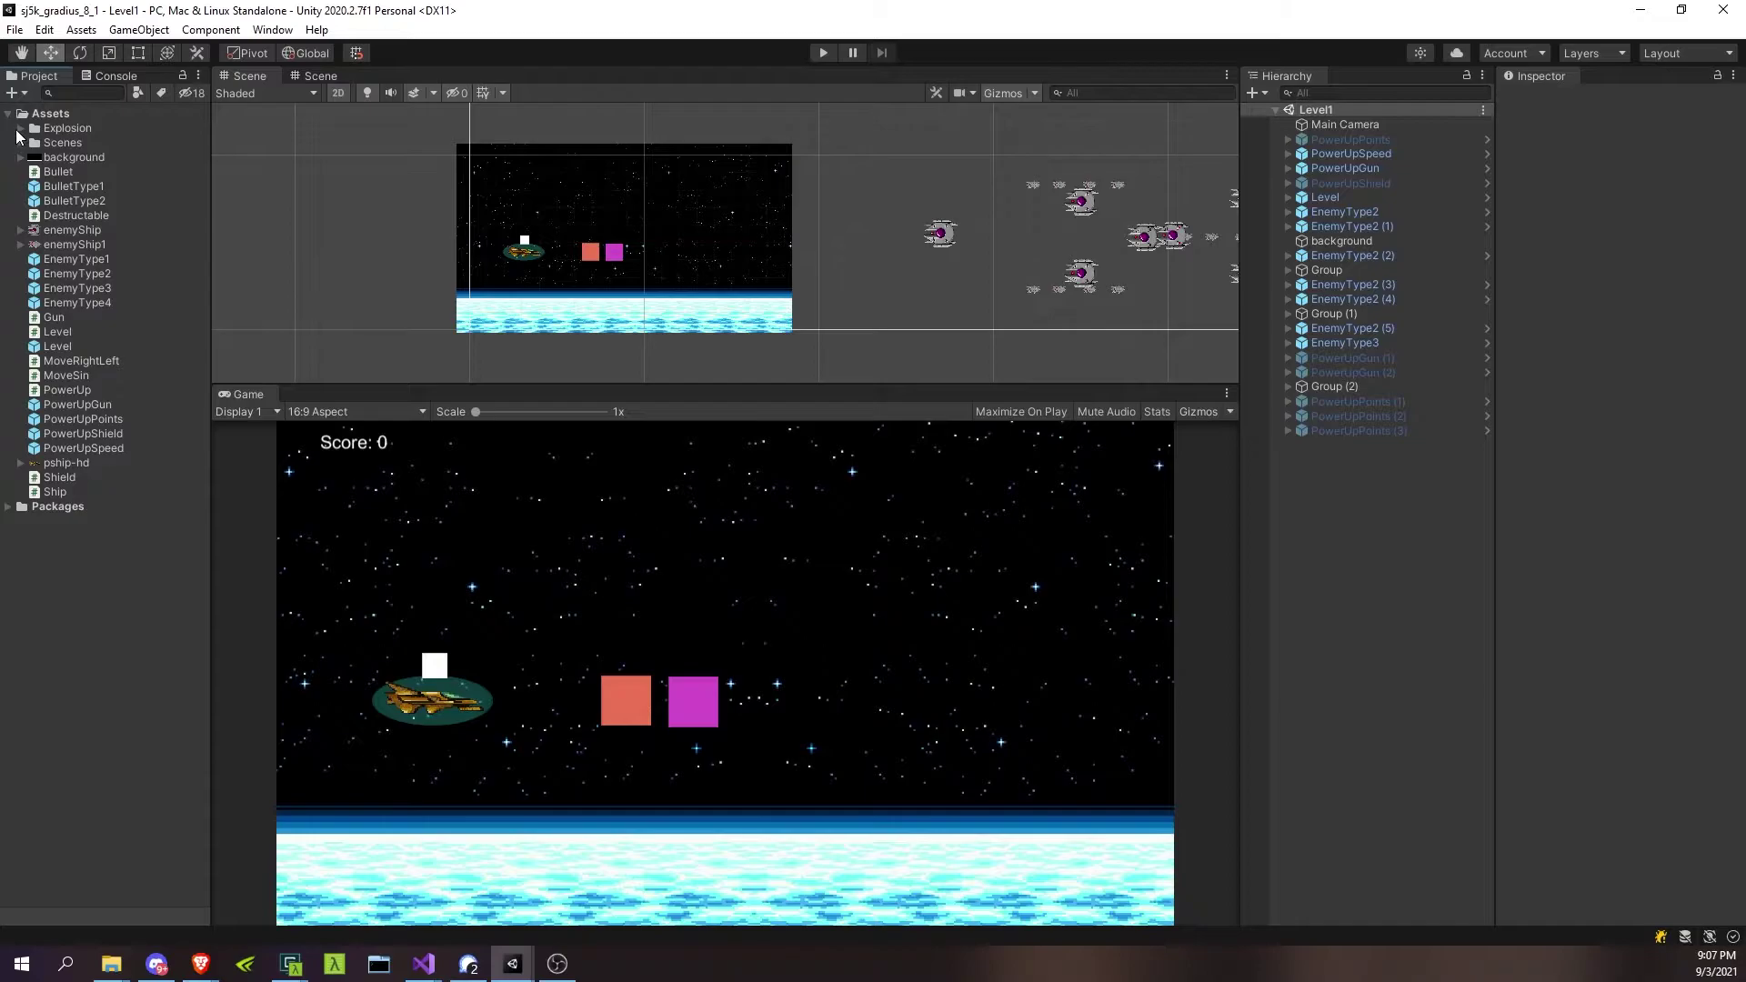
left_click(20, 128)
left_click(80, 143)
left_click(96, 302, "shift")
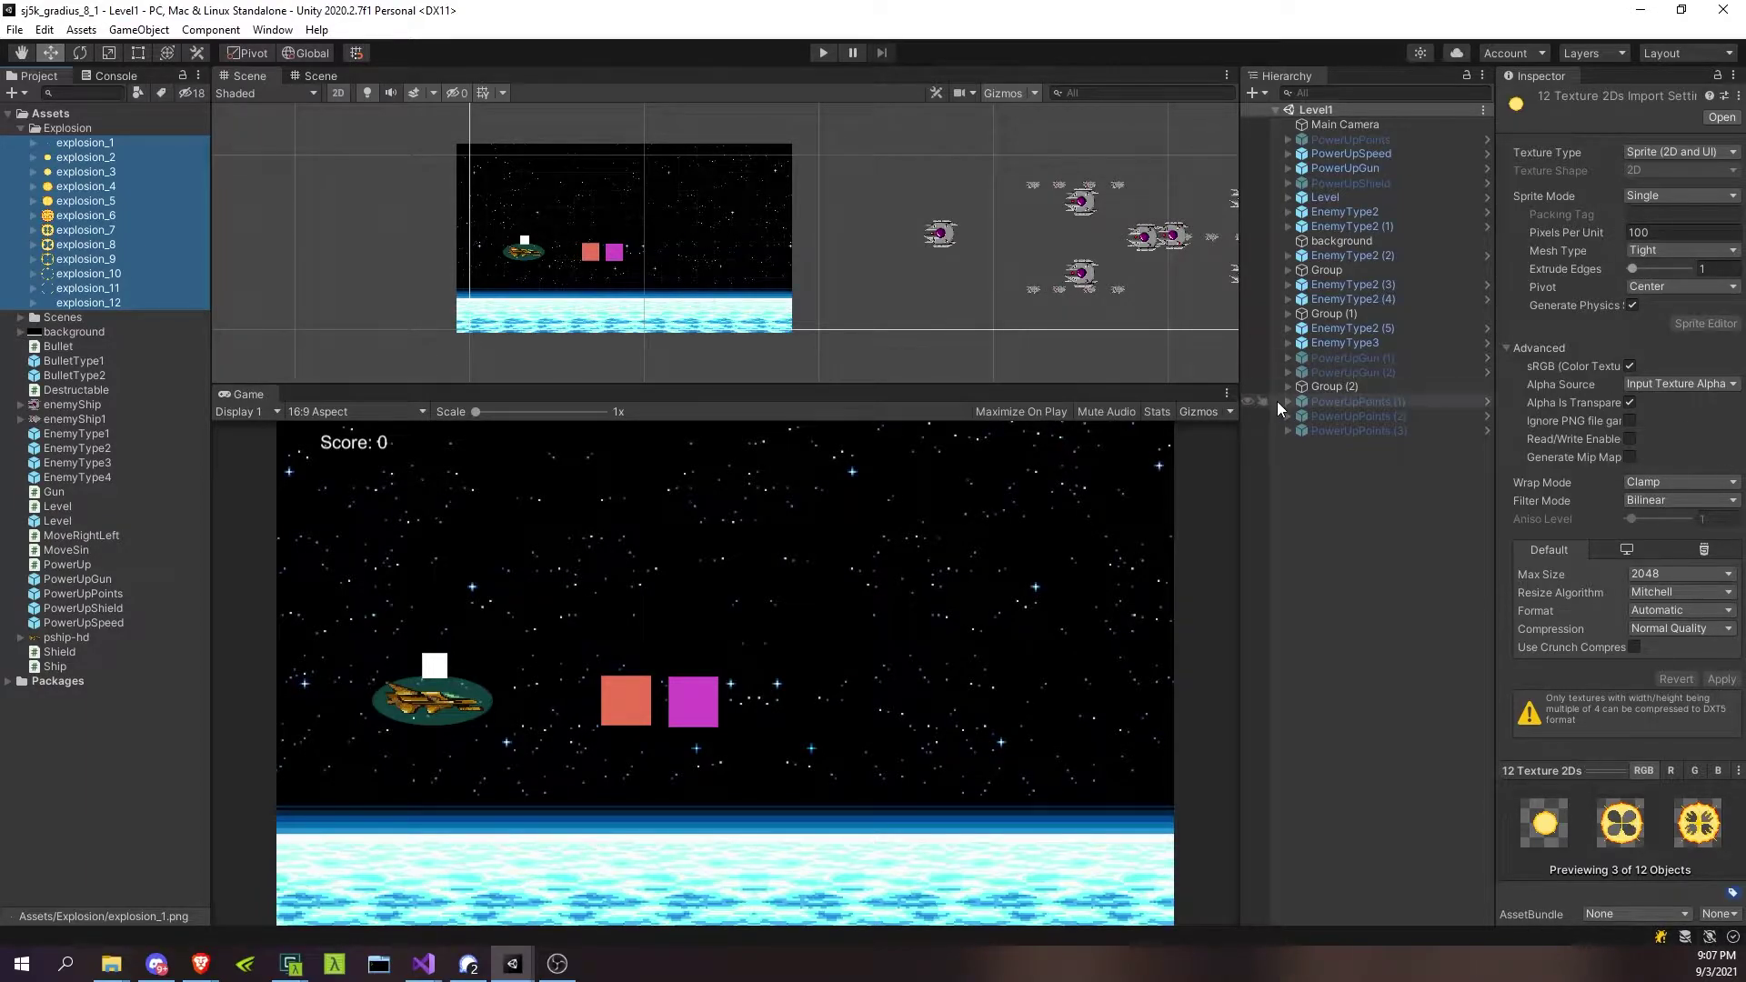
left_click(62, 130)
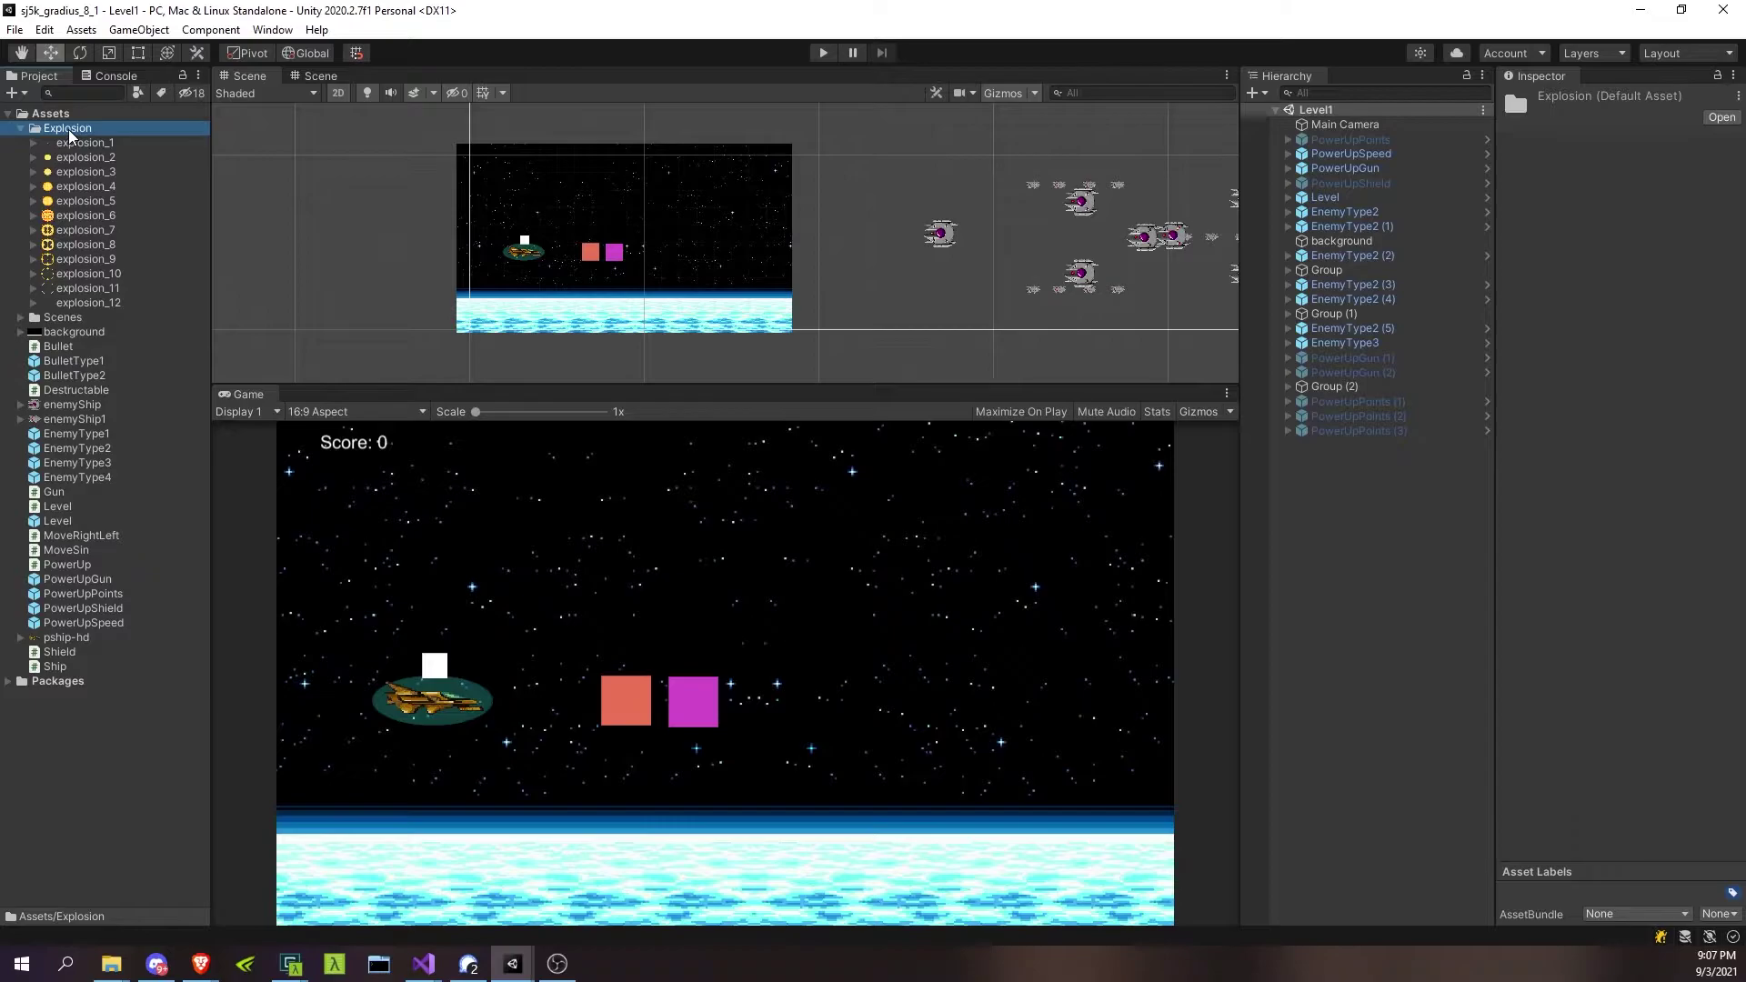
left_click(80, 146)
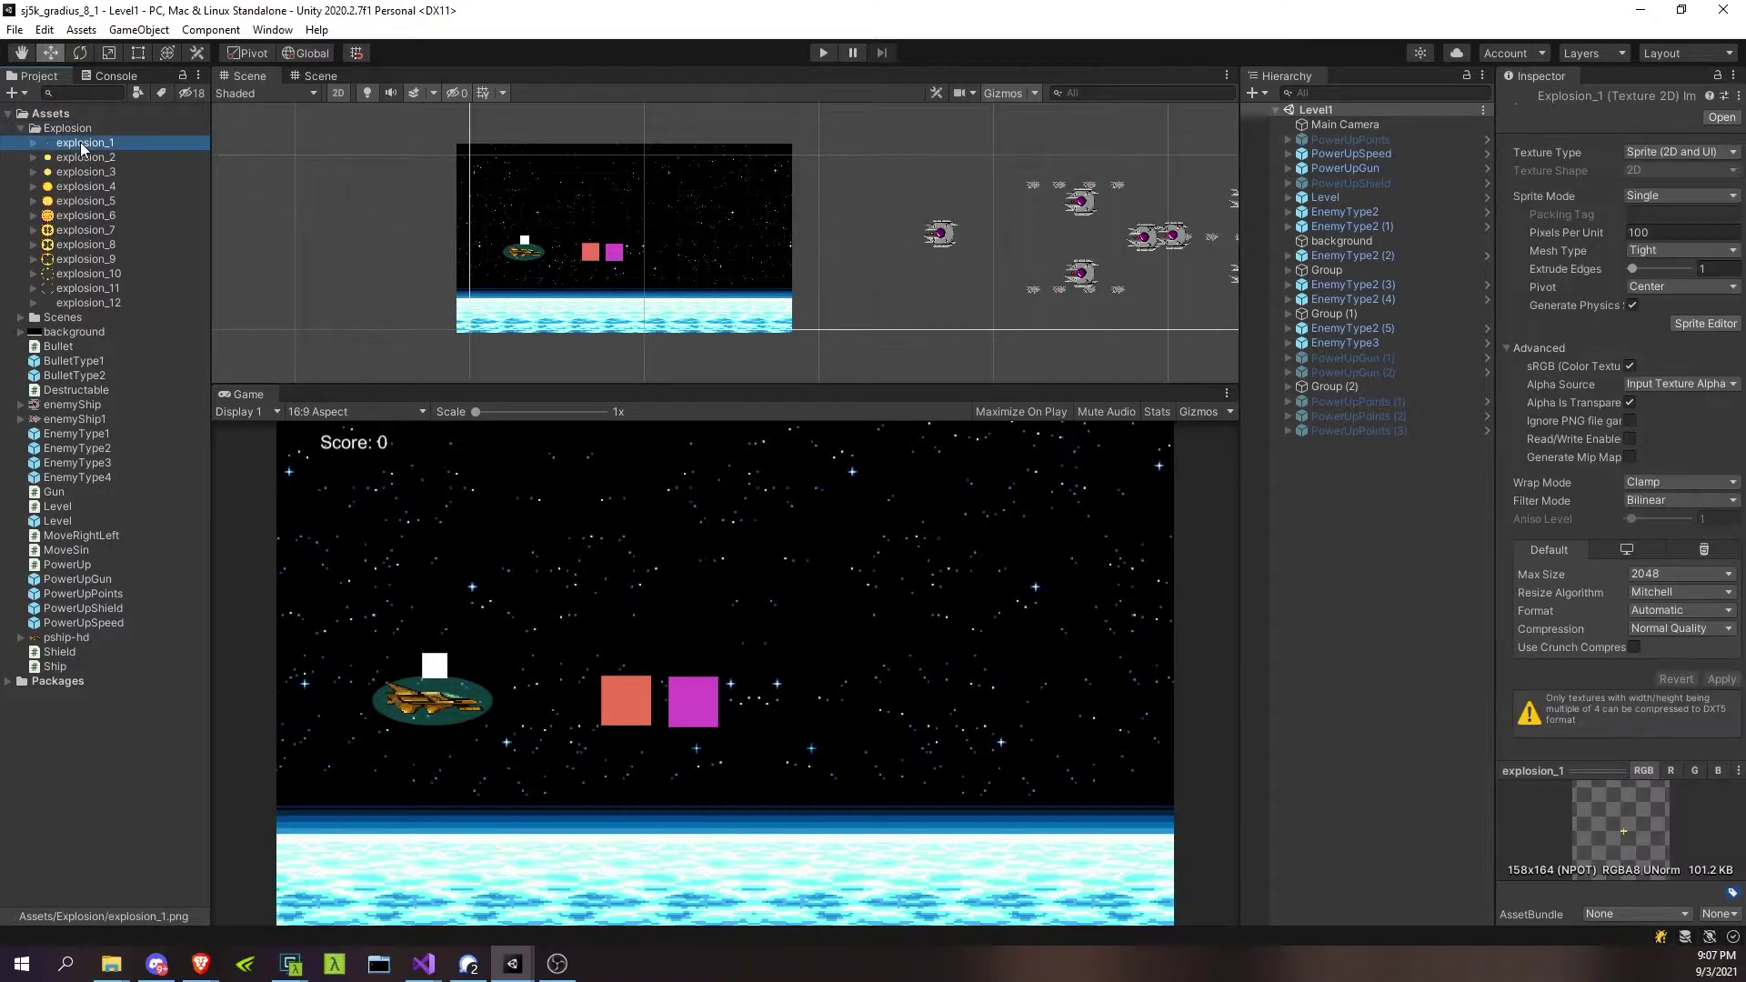
left_click(75, 304, "shift")
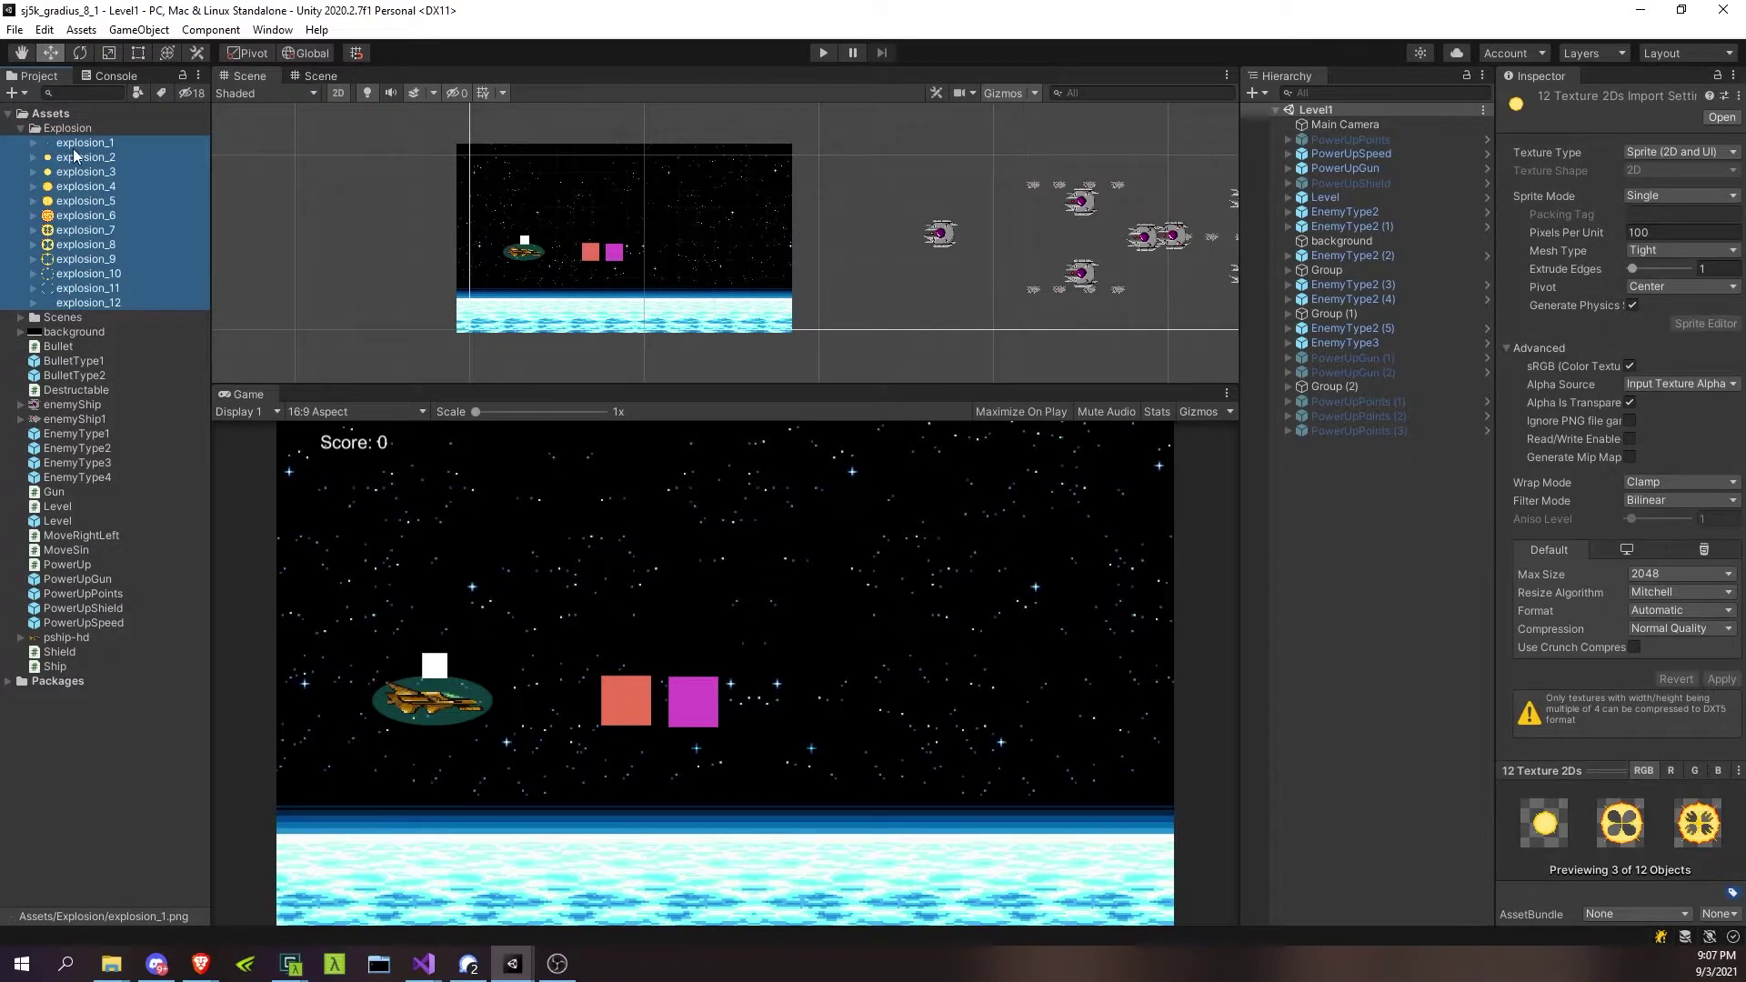
left_click_drag(72, 145, 671, 247)
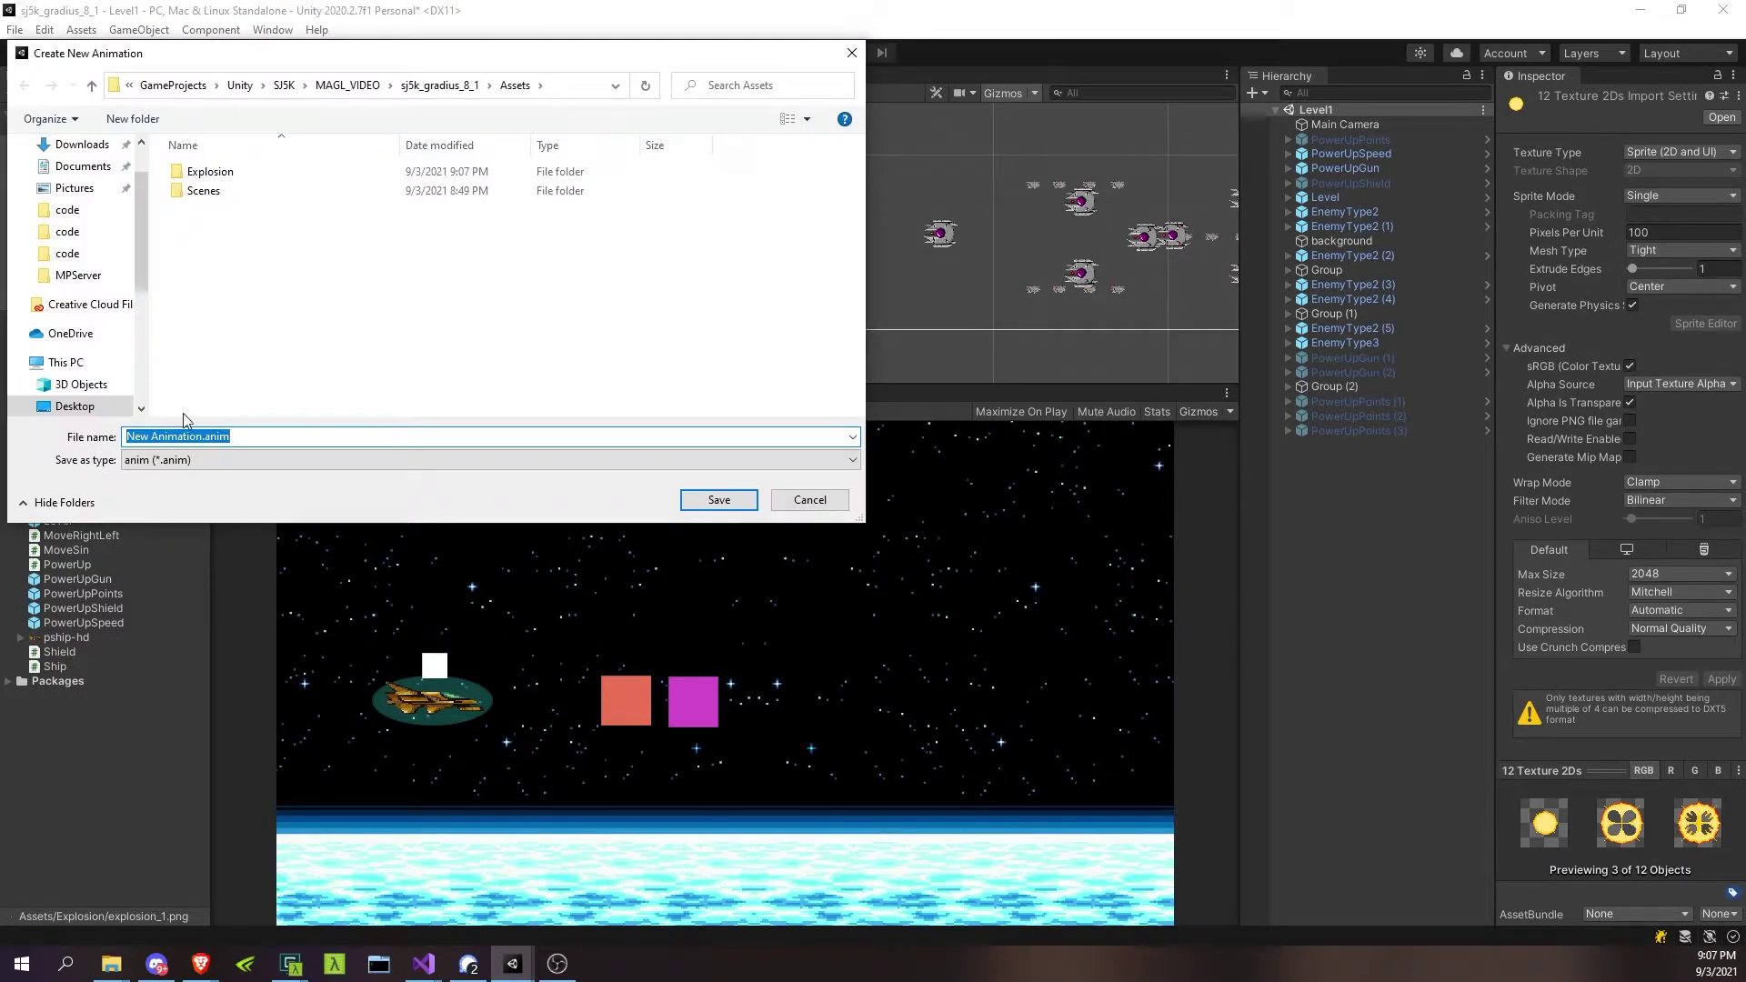
Save the new animation clip as Explosion.anim inside the Explosion folder
double_click(204, 179)
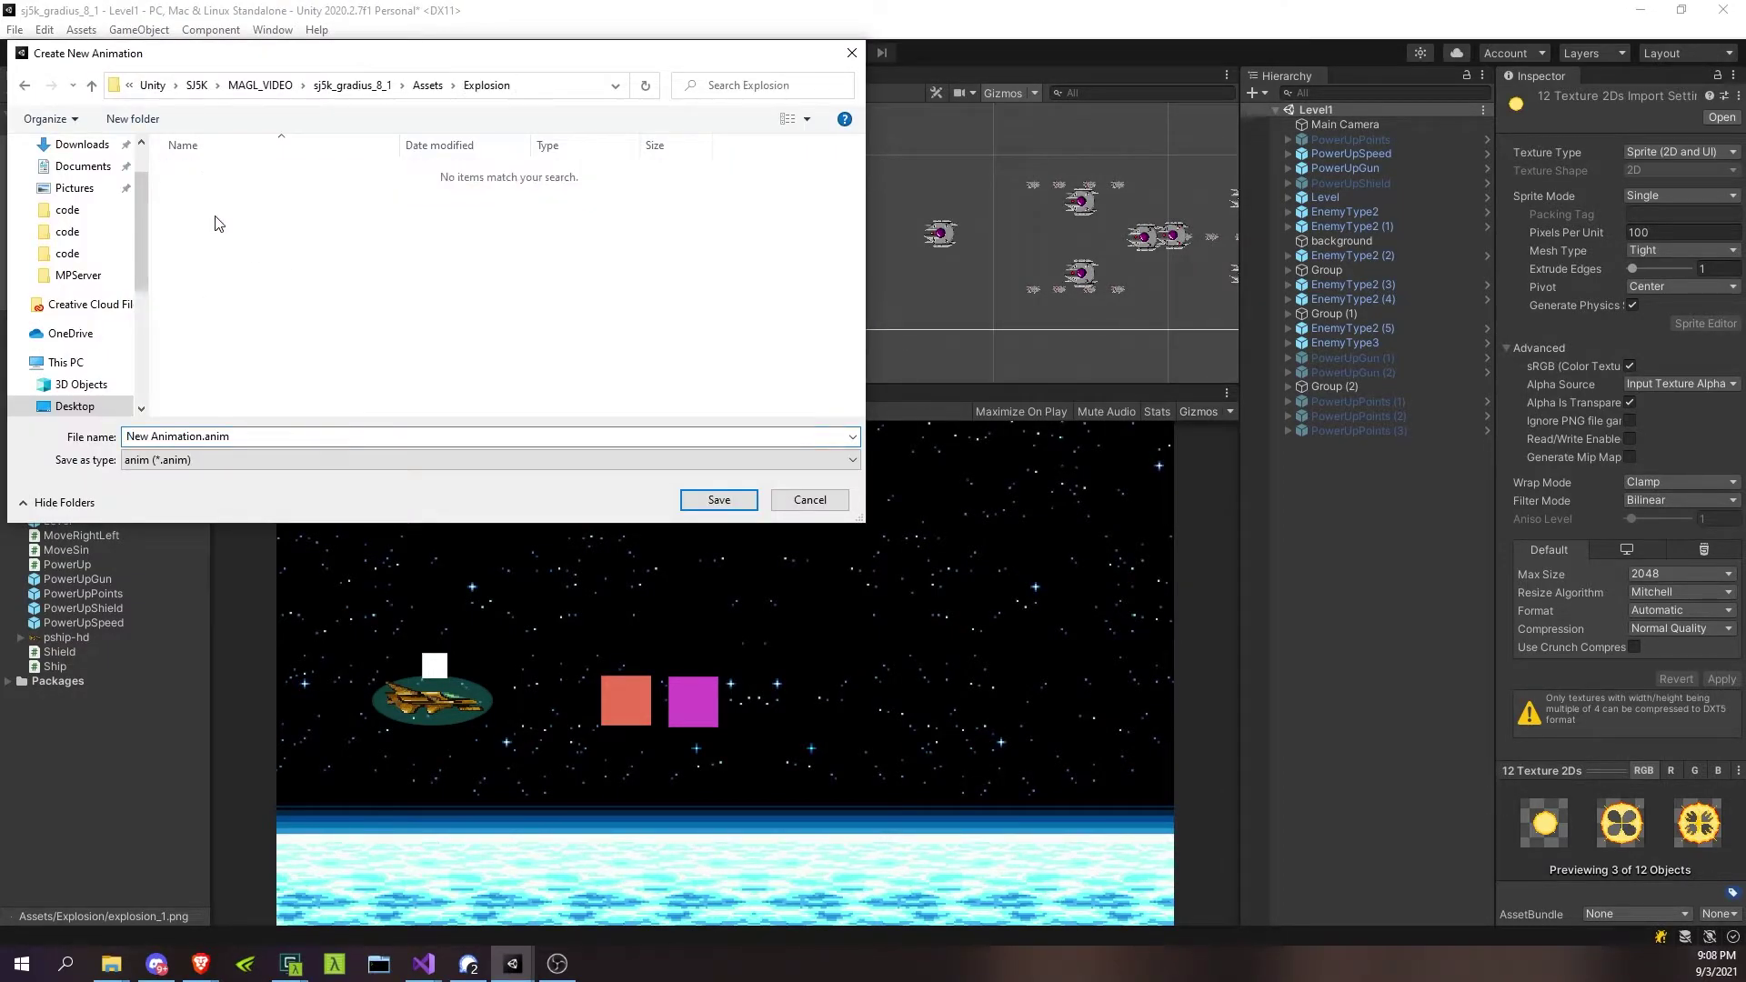
left_click(204, 436)
key("ctrl+shift+Left")
key("ctrl+shift+Left")
type("Explosion")
key("Return")
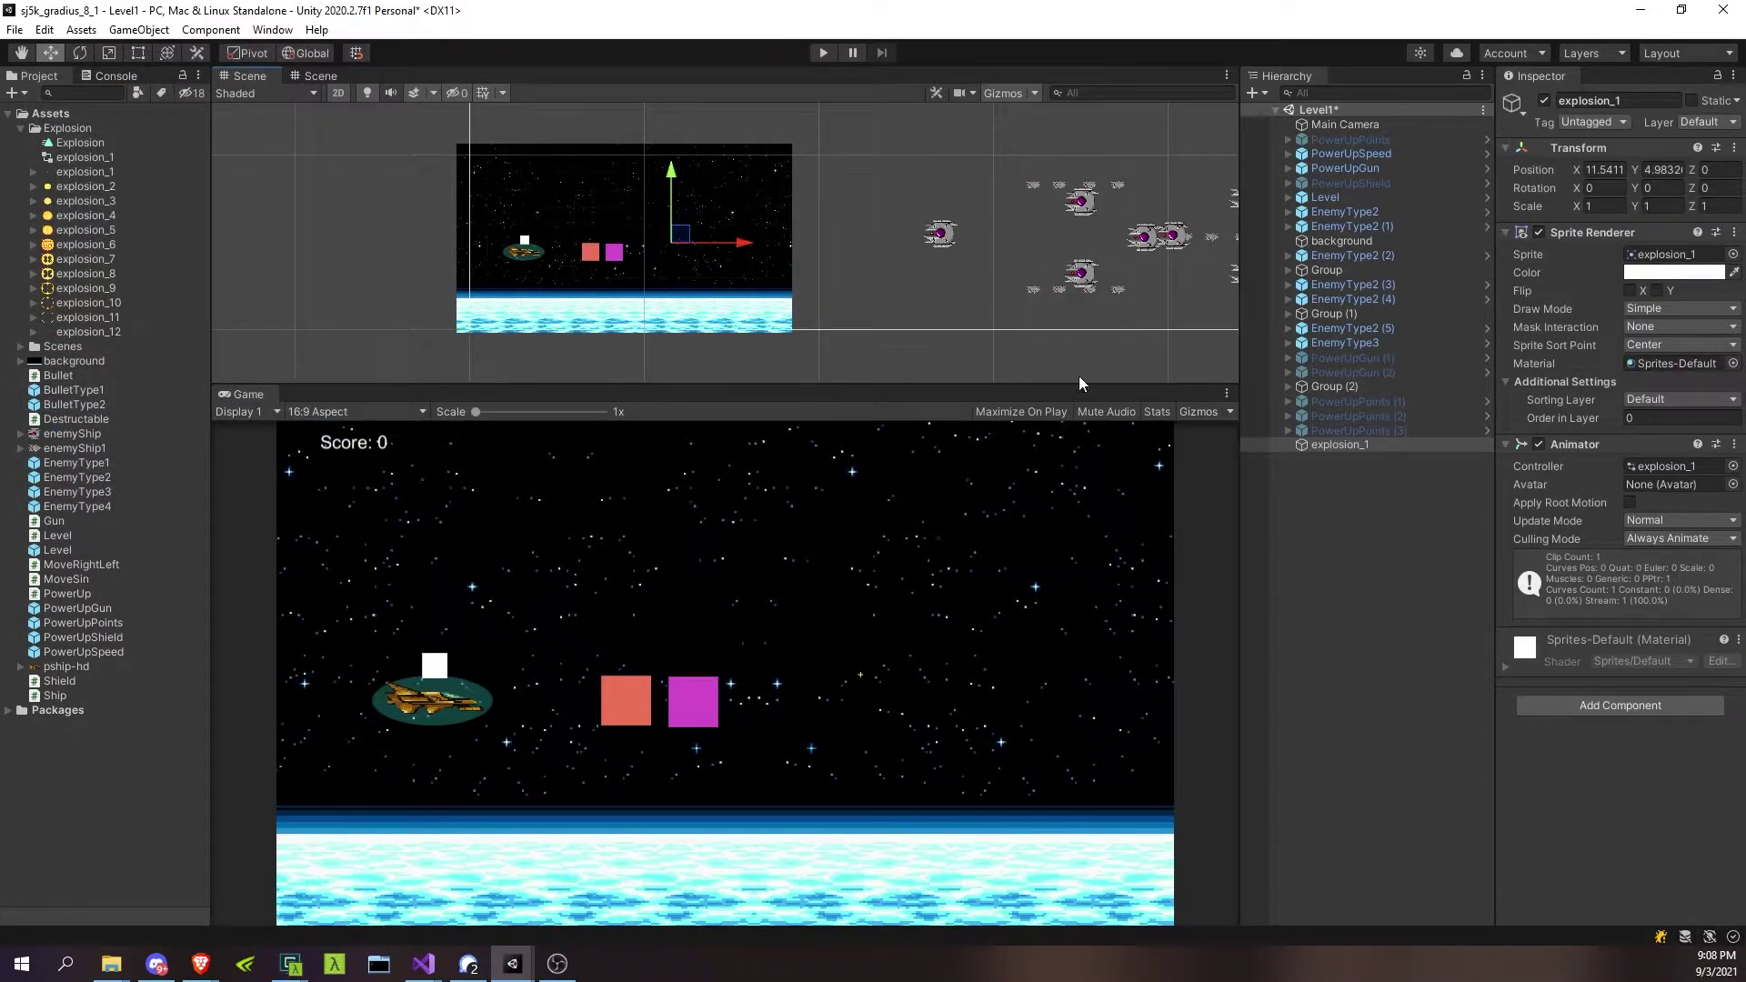
Play-test the level to watch the explosion, then inspect the explosion_1 controller and Explosion clip
left_click(824, 54)
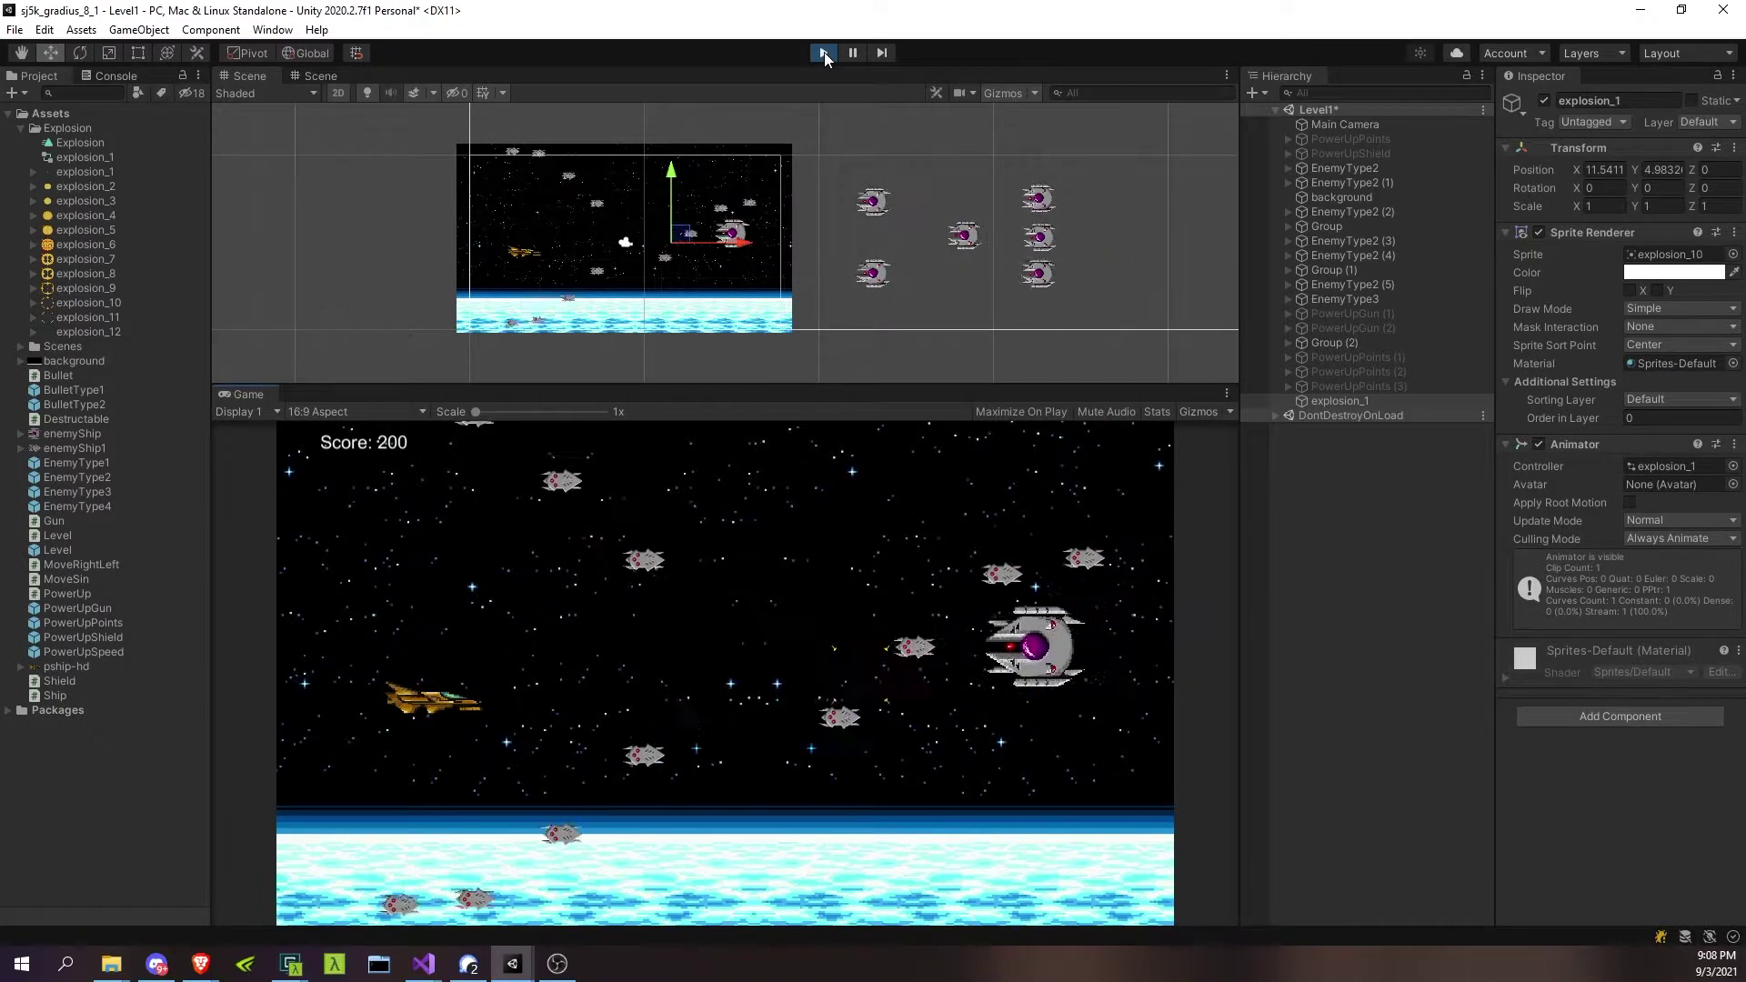
left_click(825, 53)
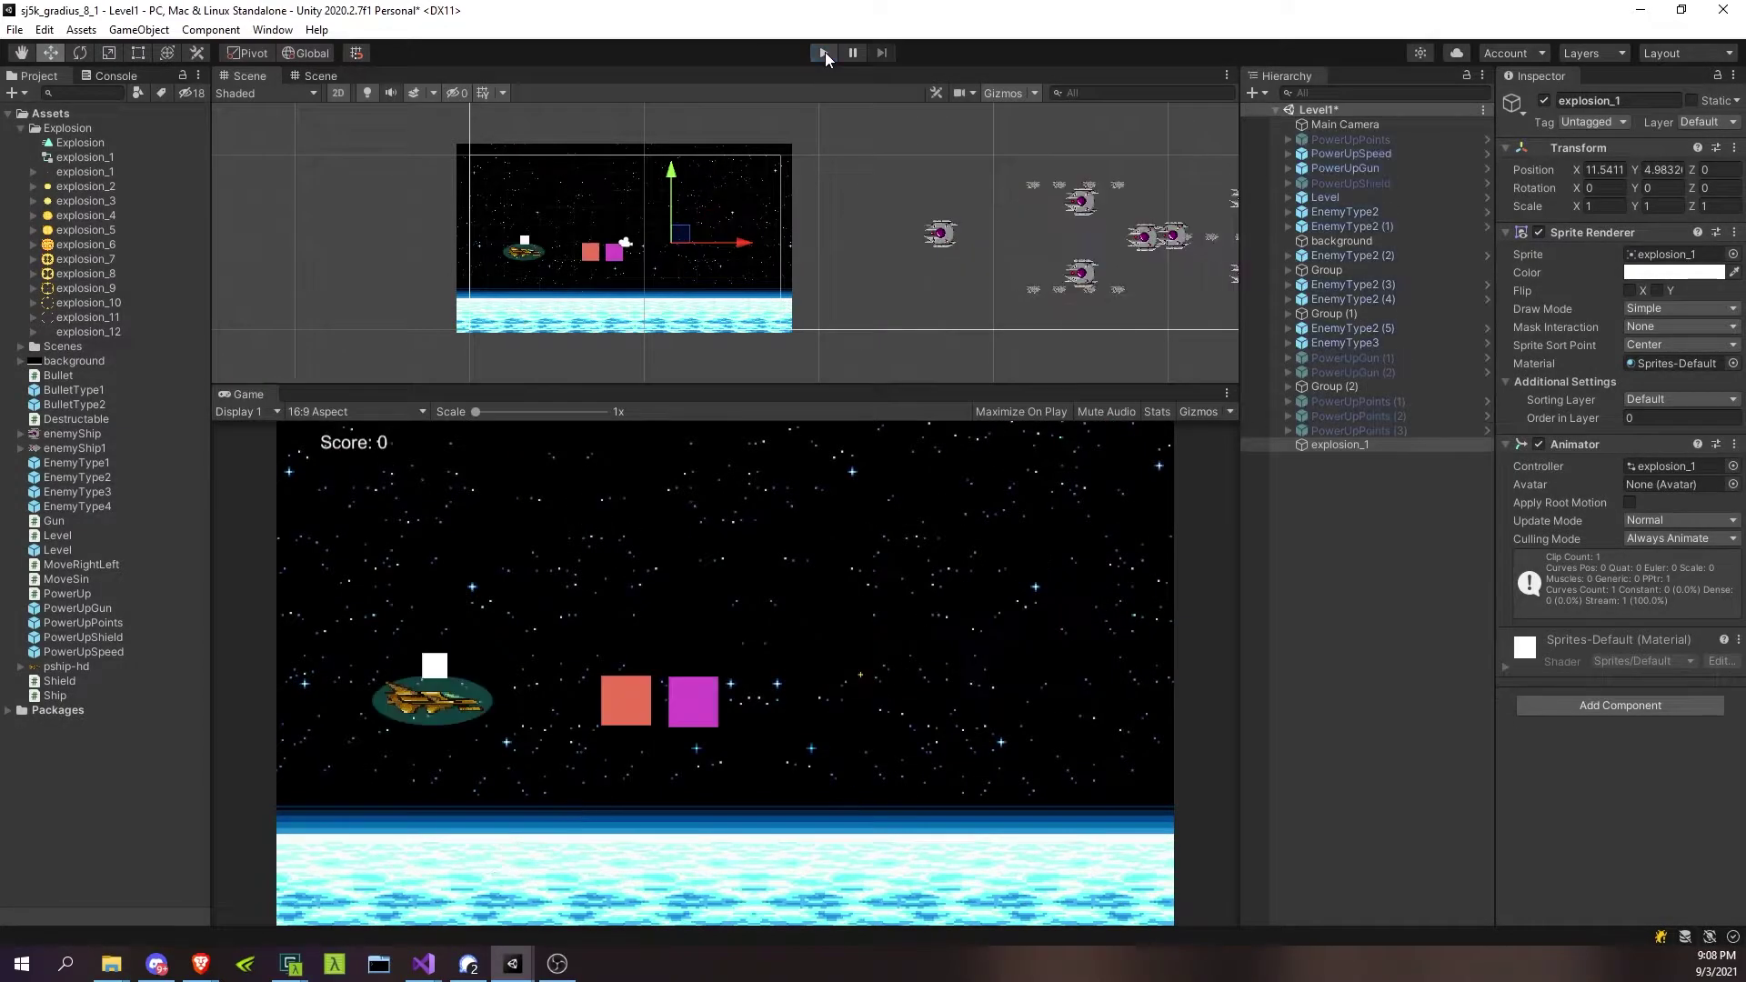
left_click(77, 157)
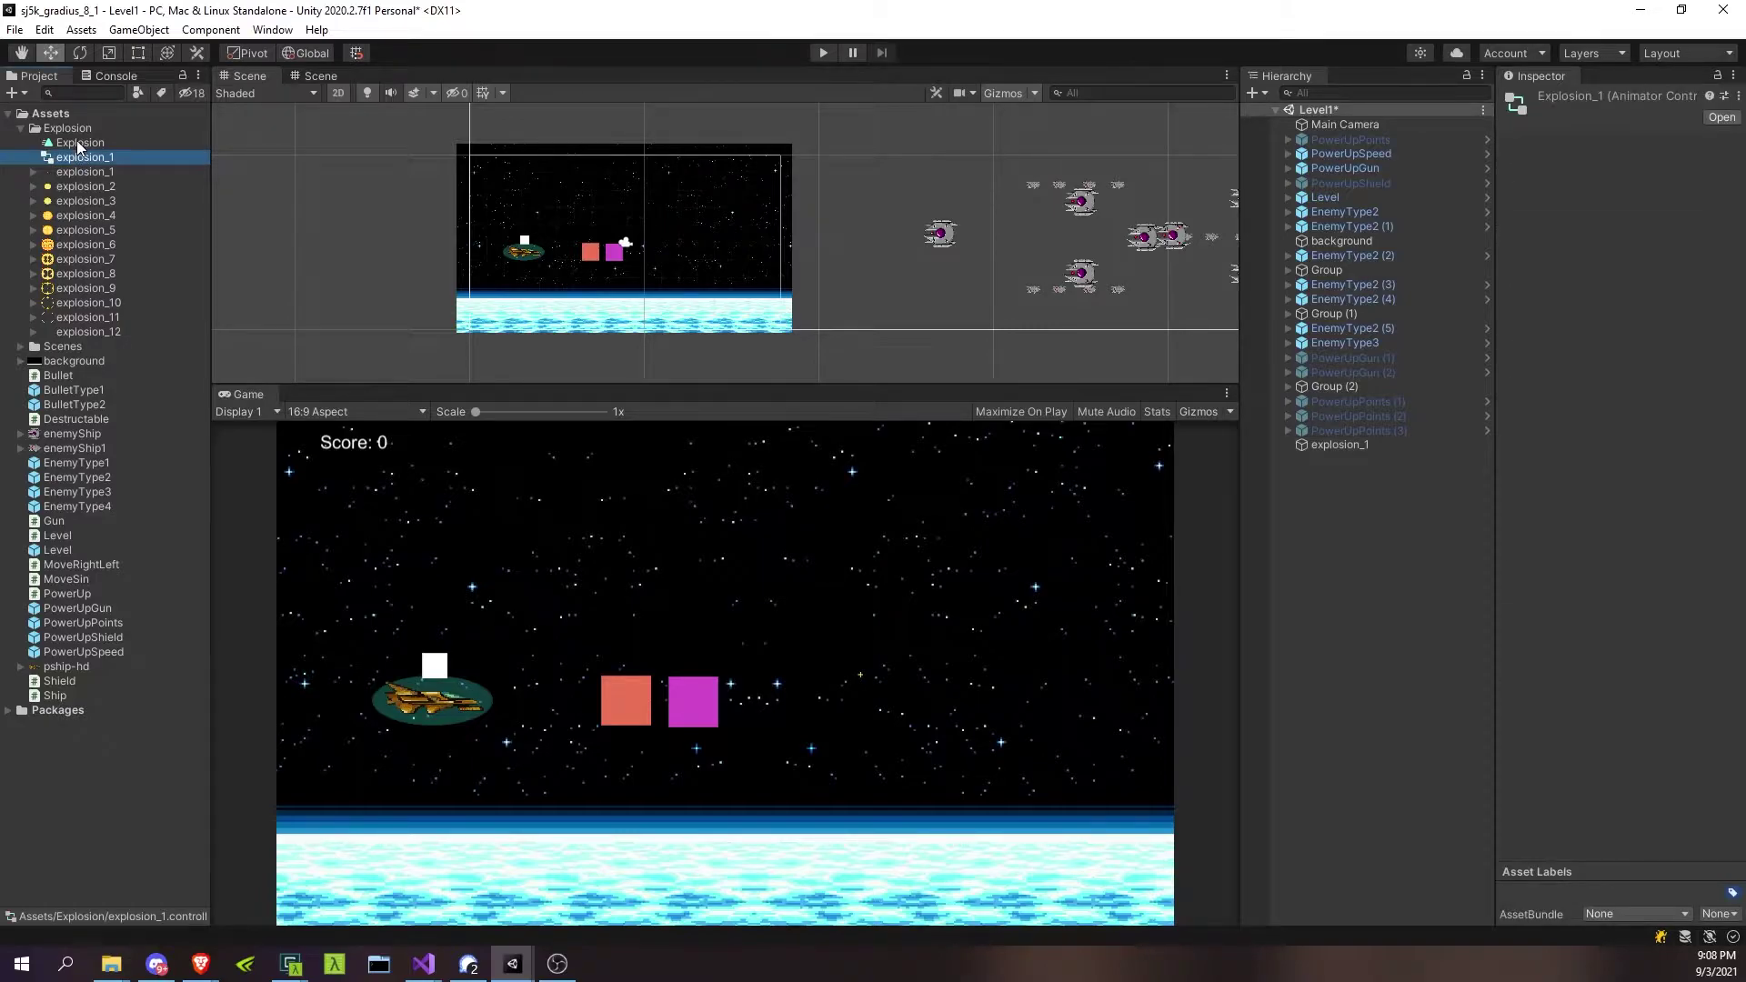
left_click(79, 144)
left_click(272, 30)
Open the Animation window and scrub the Explosion clip on explosion_1 to preview its frames
mouse_move(363, 314)
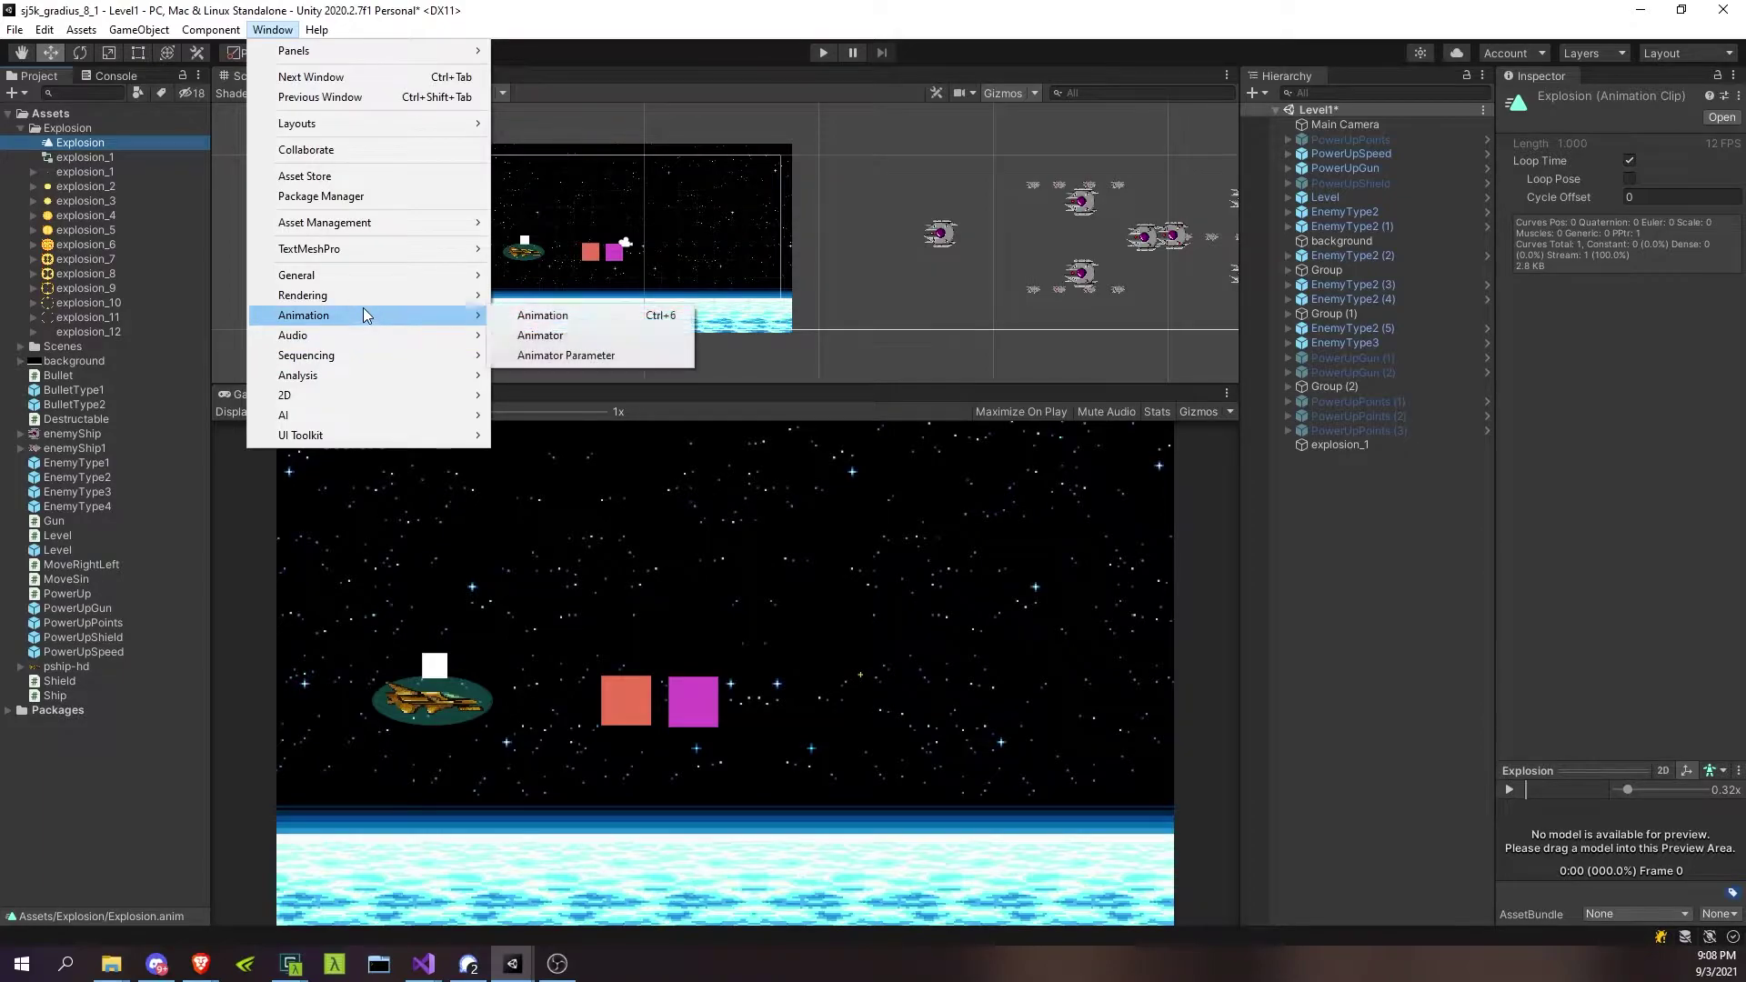
left_click(593, 318)
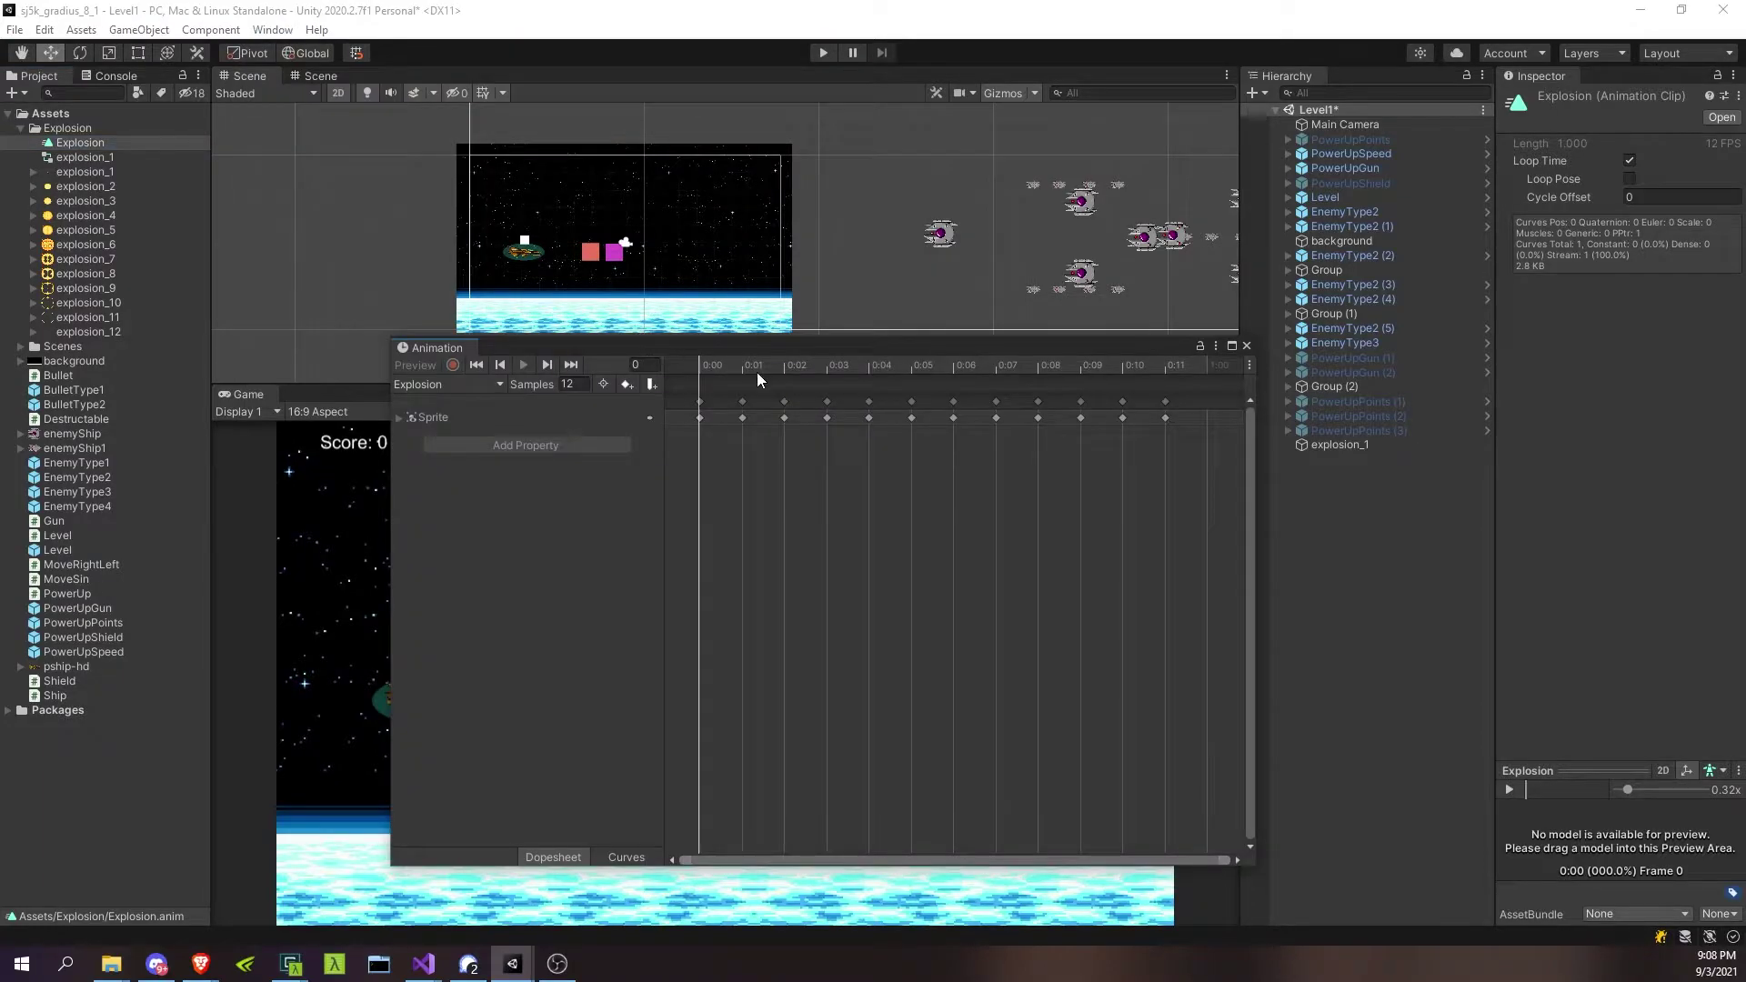
left_click_drag(713, 358, 790, 367)
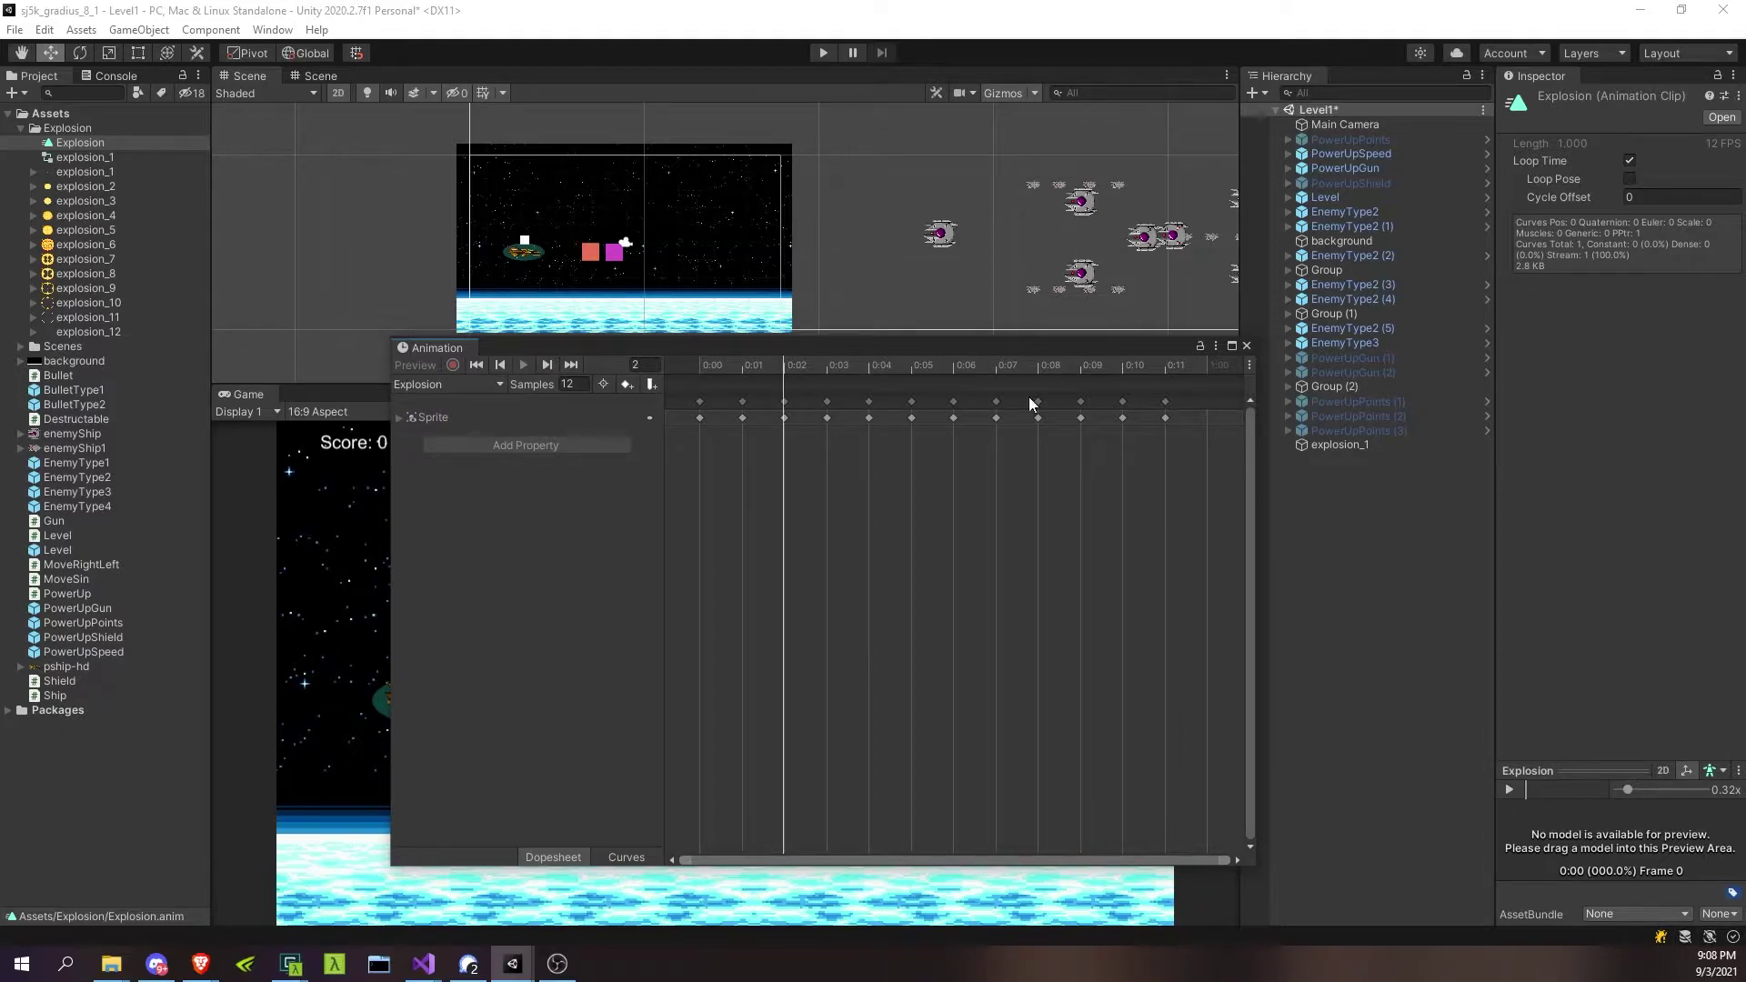
left_click(1335, 445)
mouse_move(709, 366)
left_mouse_down()
mouse_move(1206, 357)
mouse_move(684, 368)
left_mouse_up()
scroll(690, 226, "up", 4)
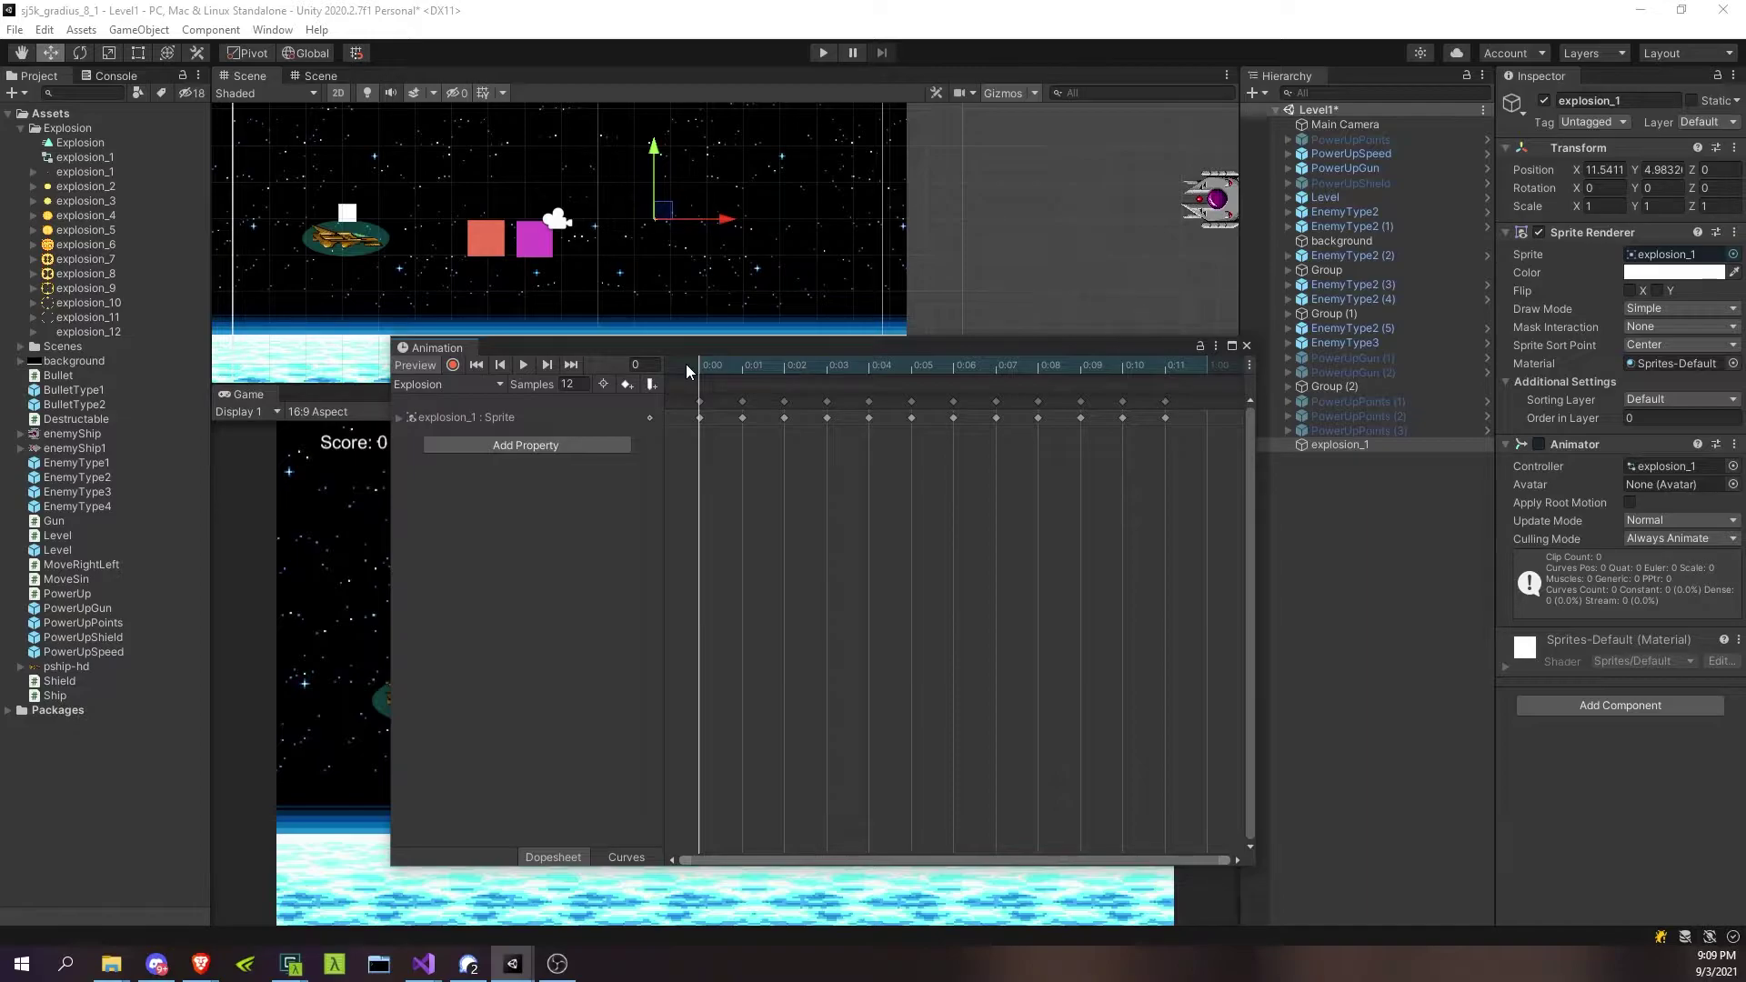
Rename explosion_1 to Explosion and make it a prefab in the Explosion folder
left_click(1248, 346)
left_click(1335, 445)
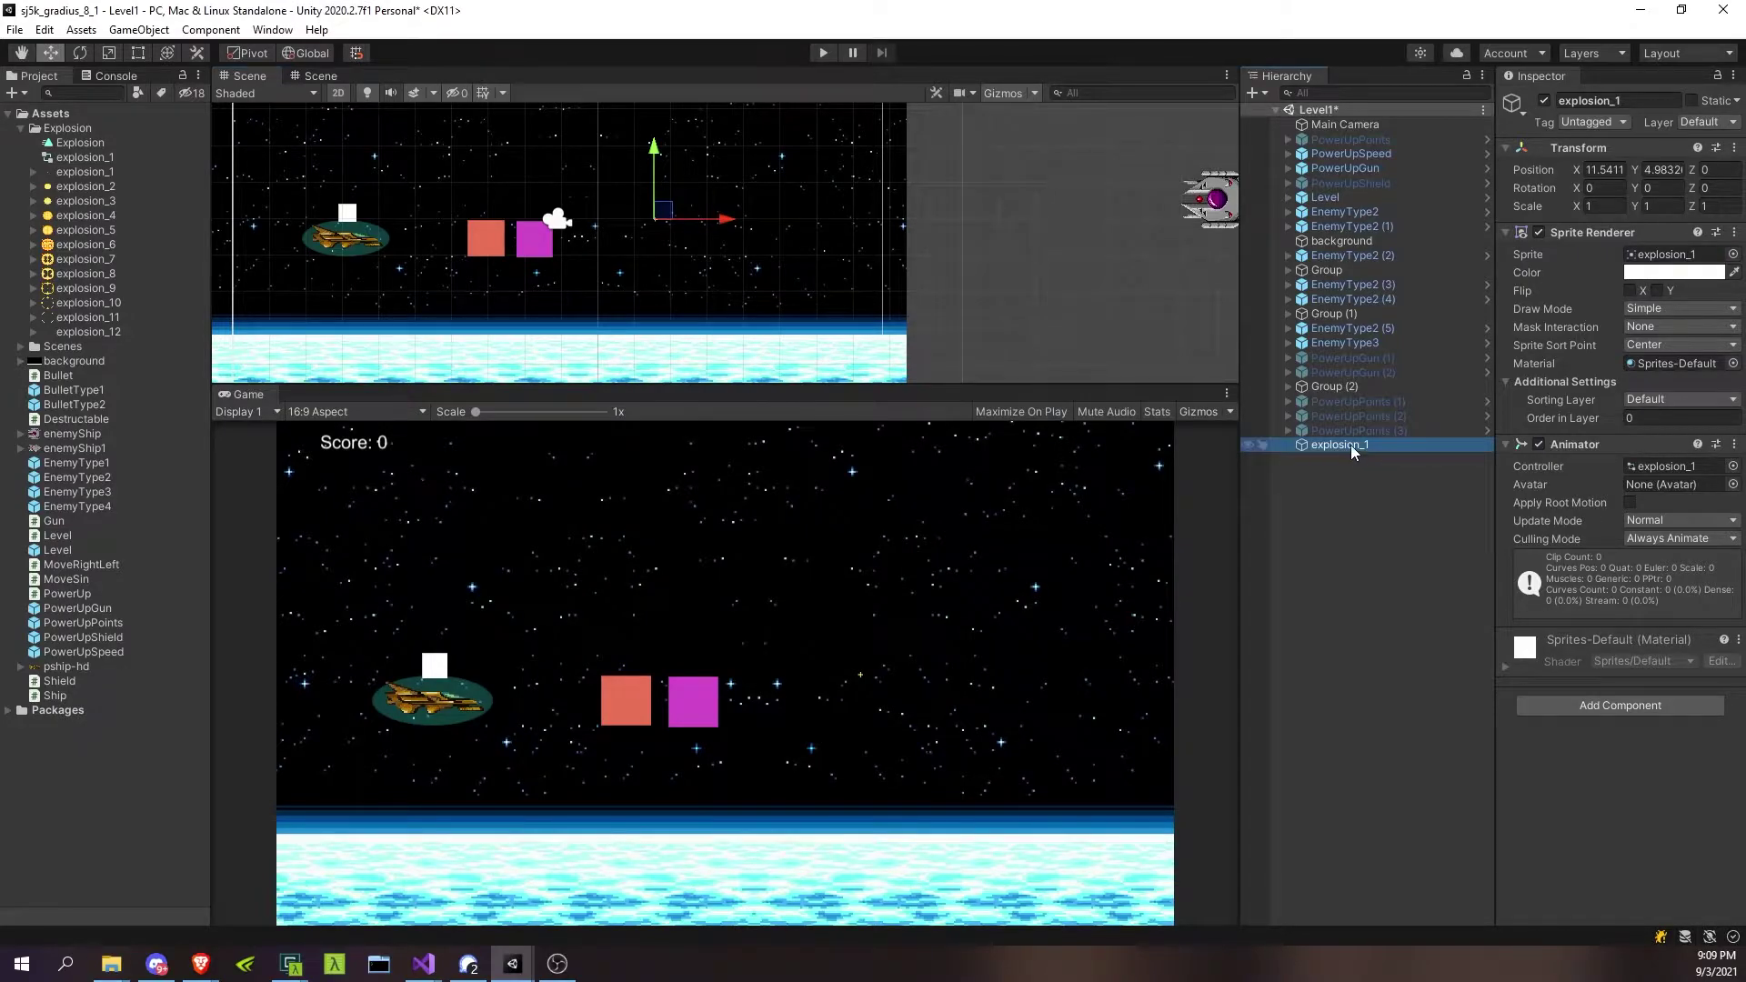
left_click(1350, 444)
type("Explosion")
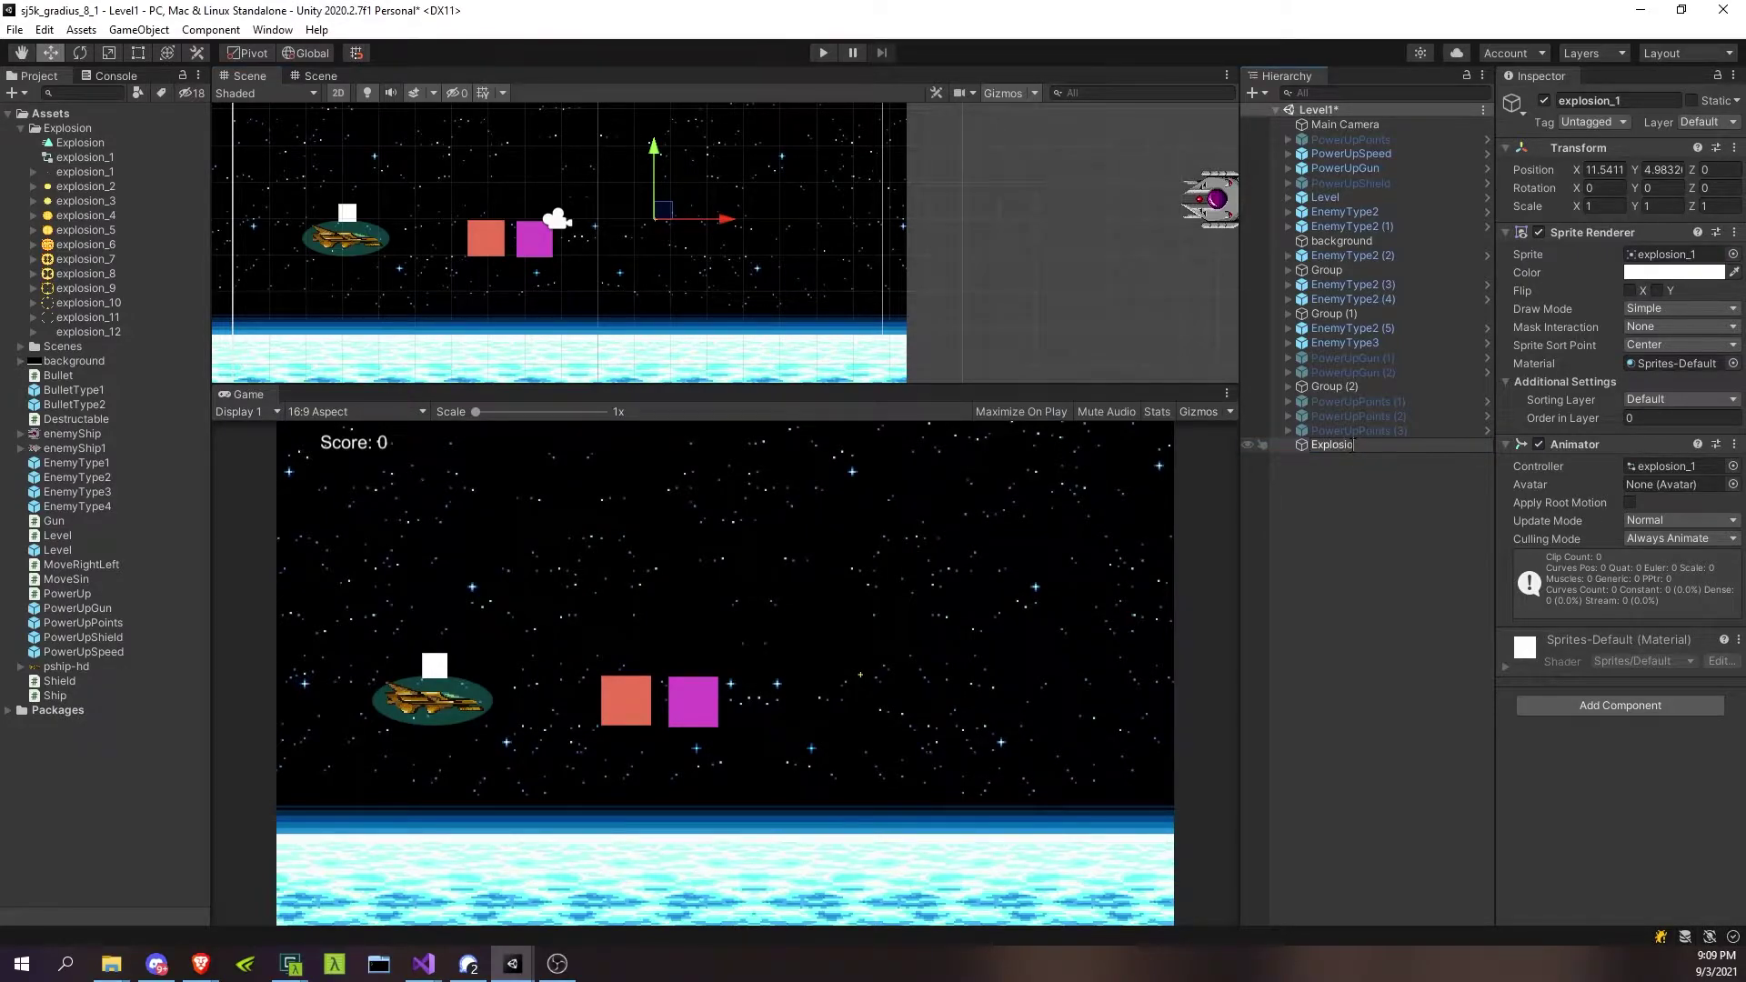
key("Return")
left_click_drag(1352, 452, 98, 137)
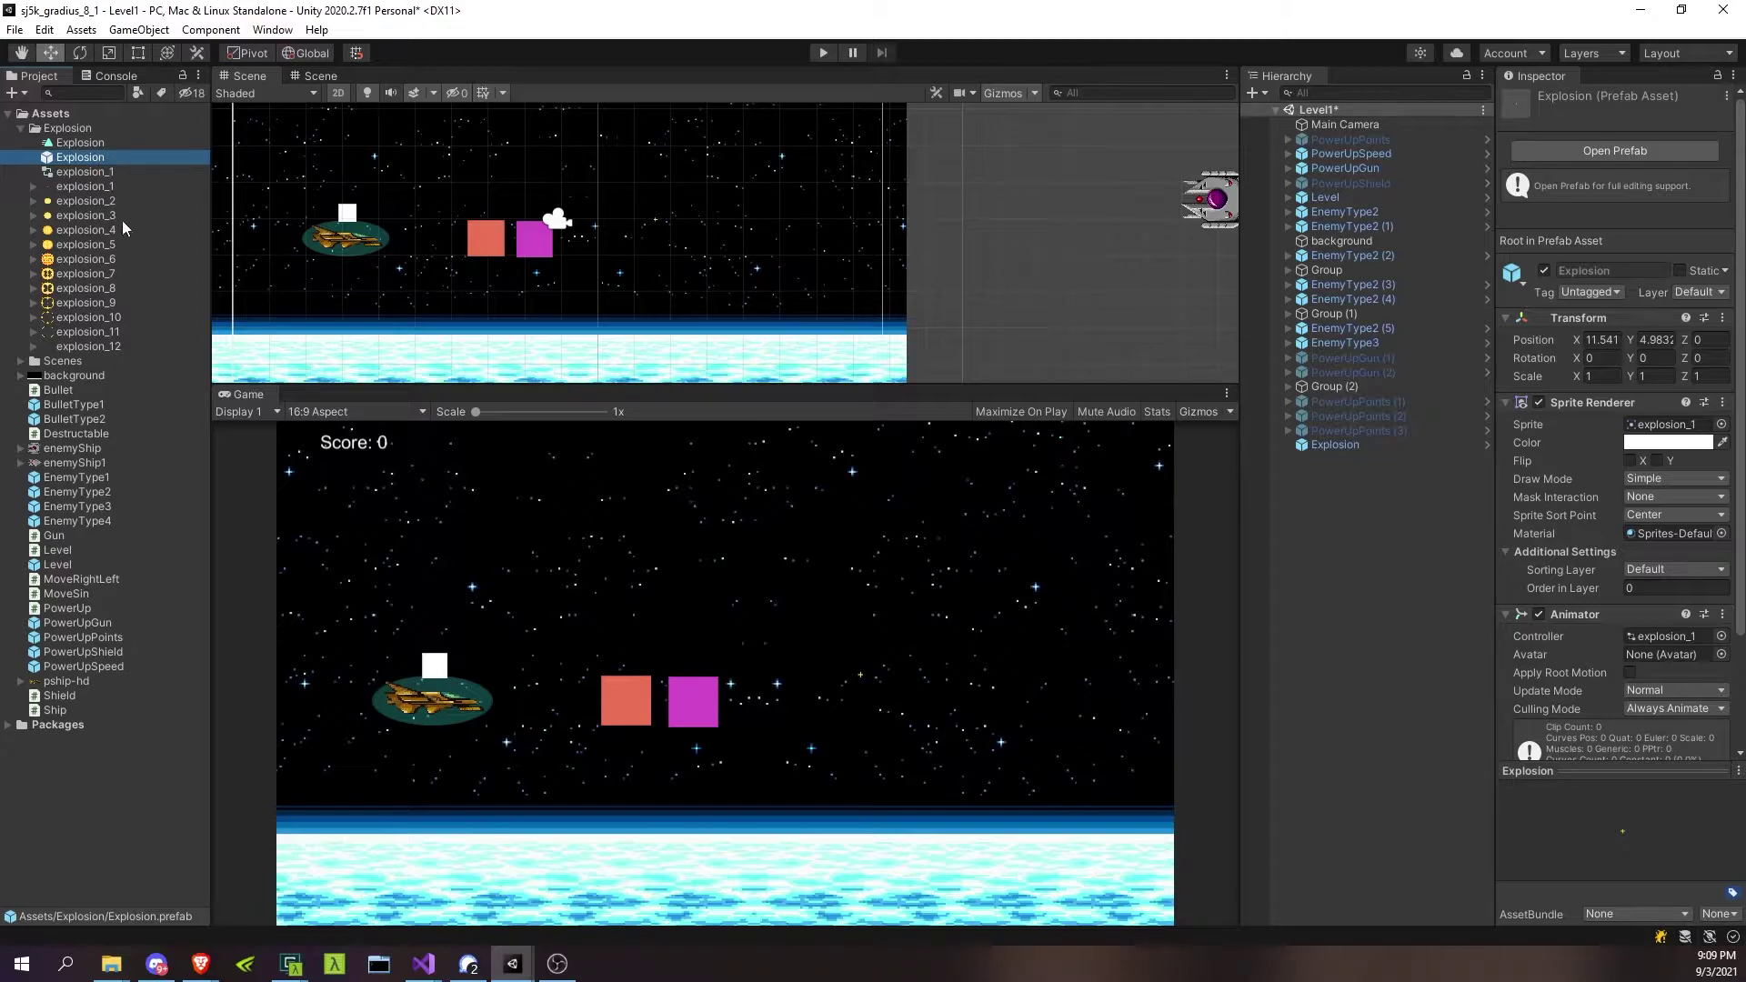
left_click(84, 431)
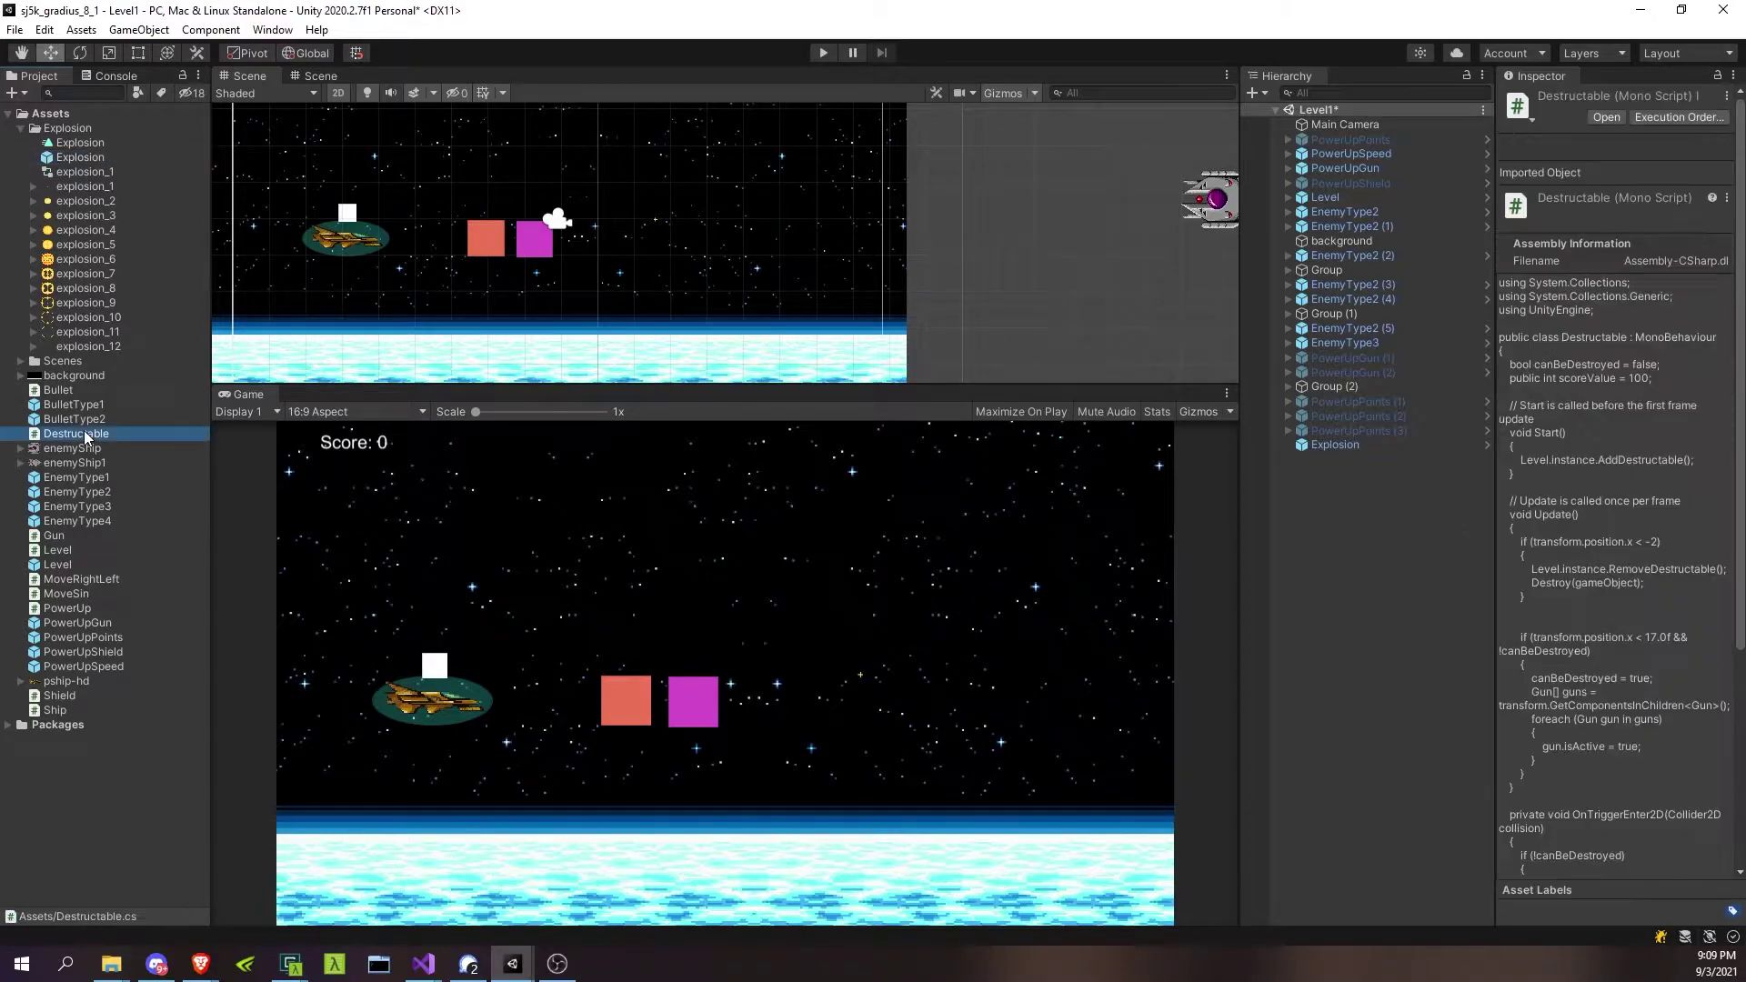
Add a 'public GameObject explosion;' field to the Destructable class and save the script
double_click(122, 431)
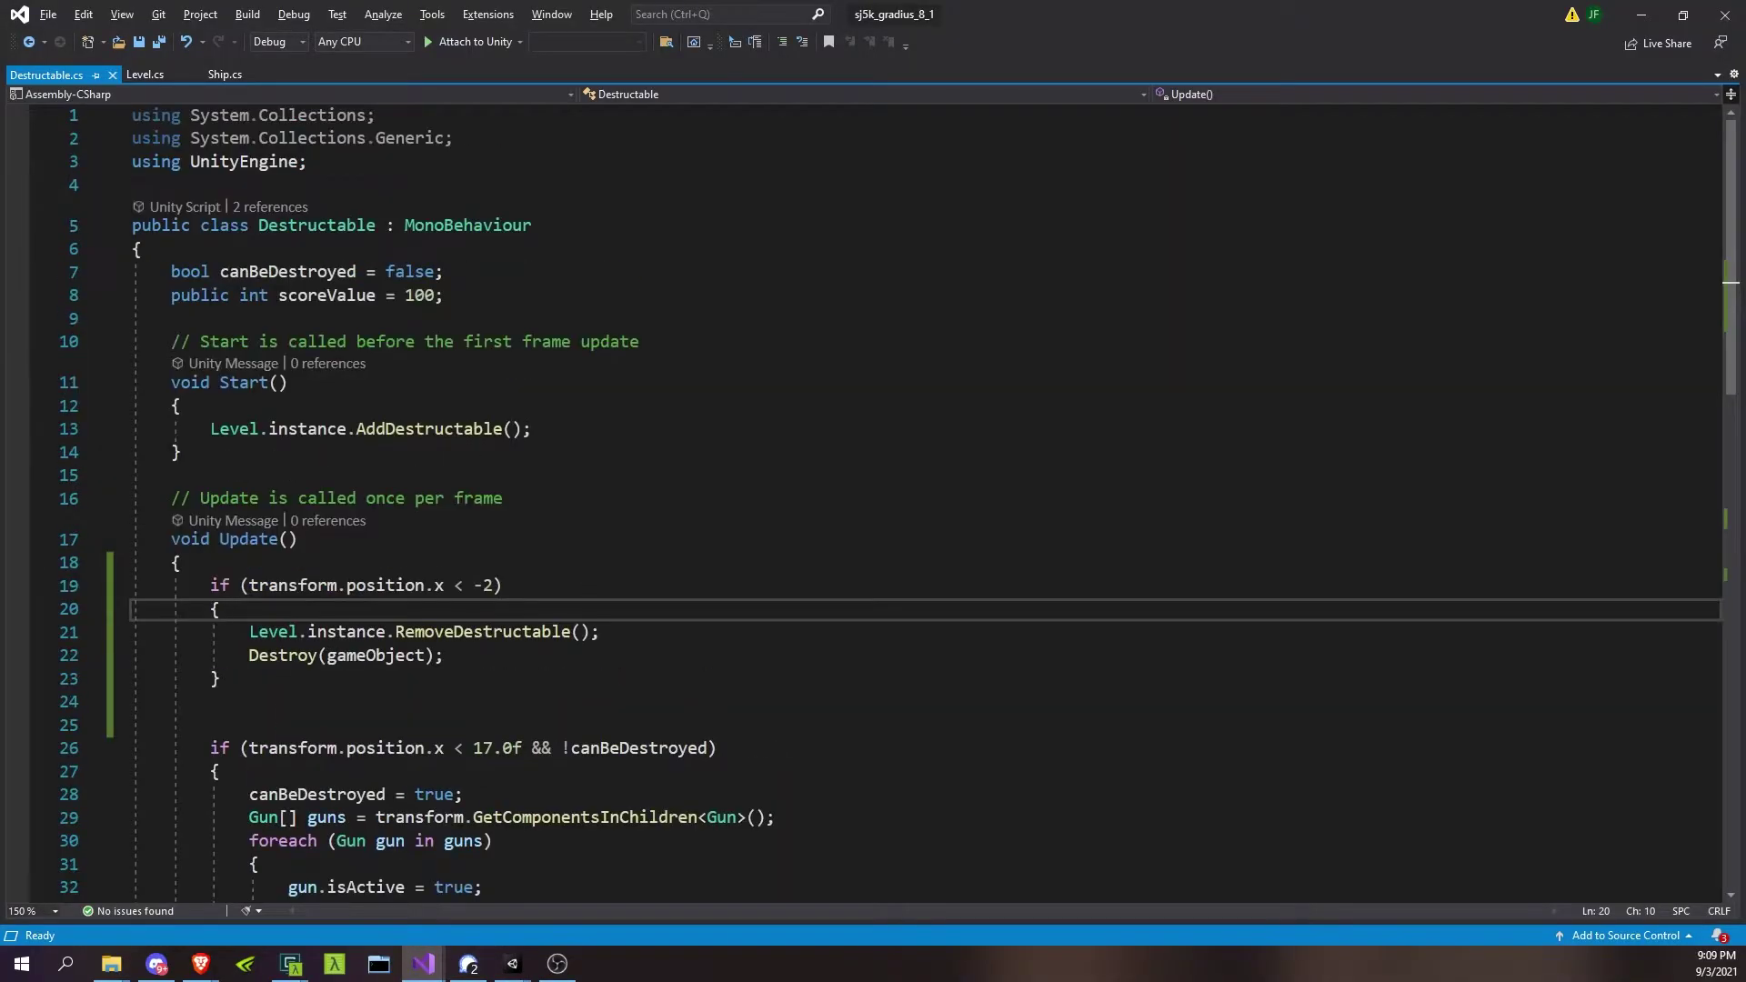
left_click(295, 244)
key("Return")
key("Return")
key("Up")
type("Gamo")
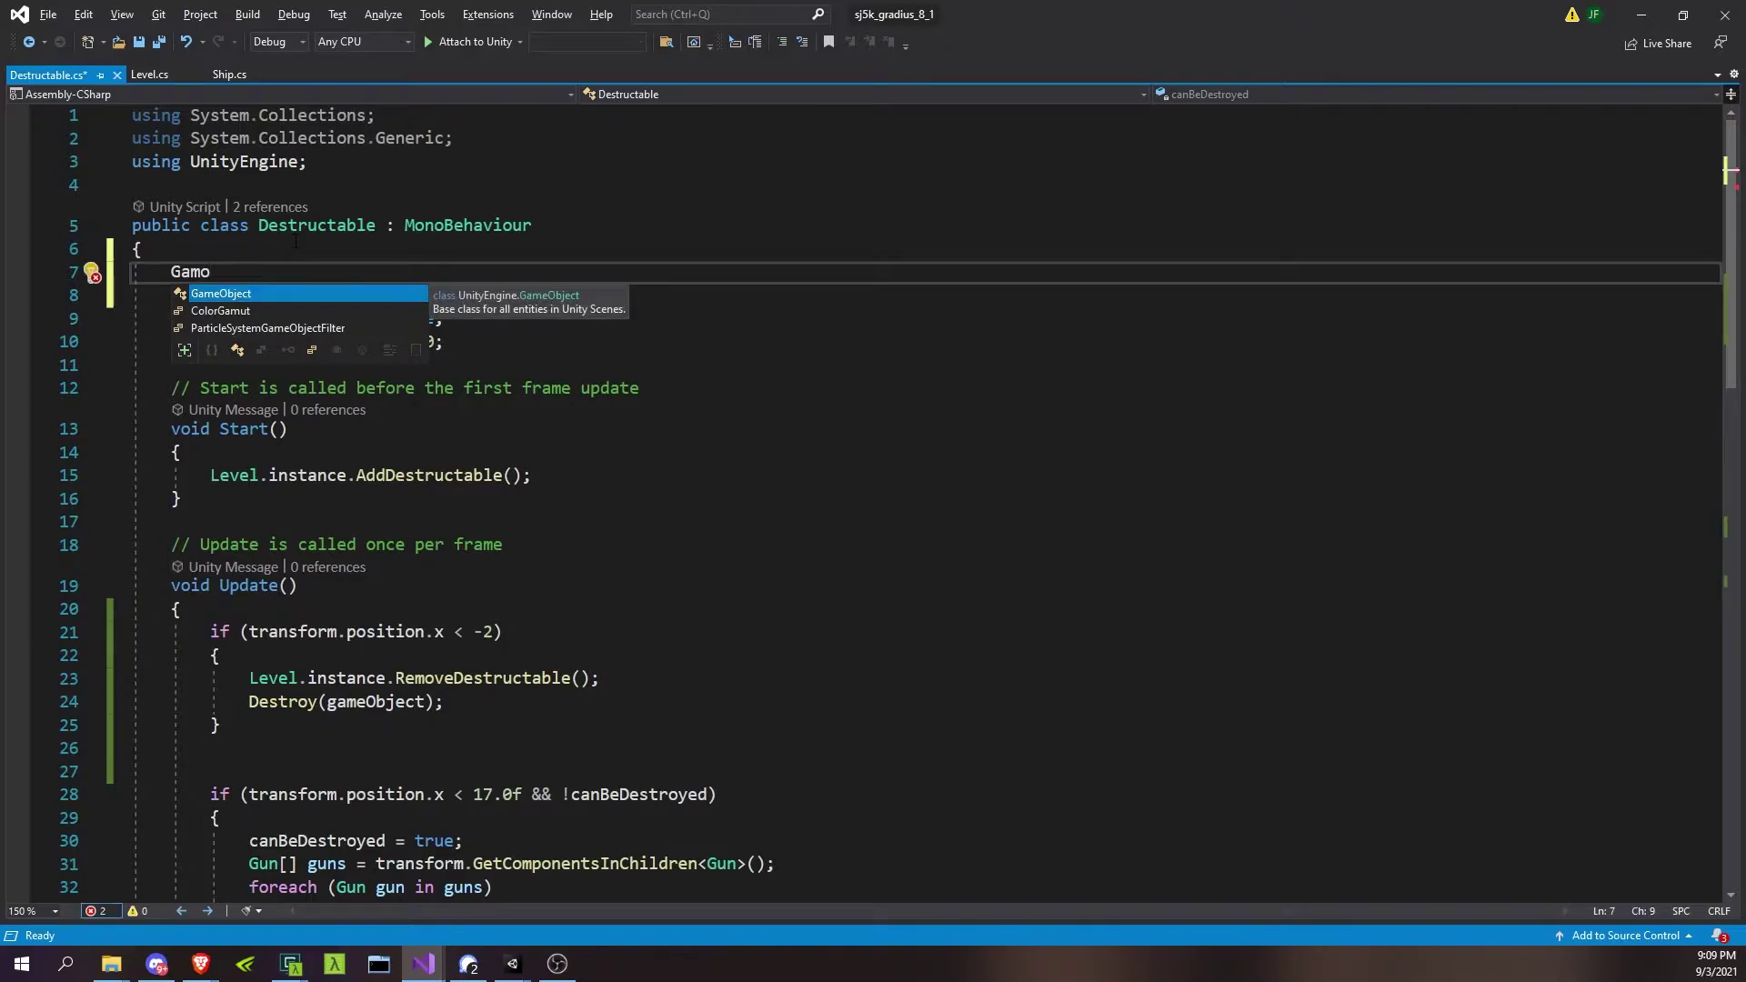
key("Tab")
type("explosion;")
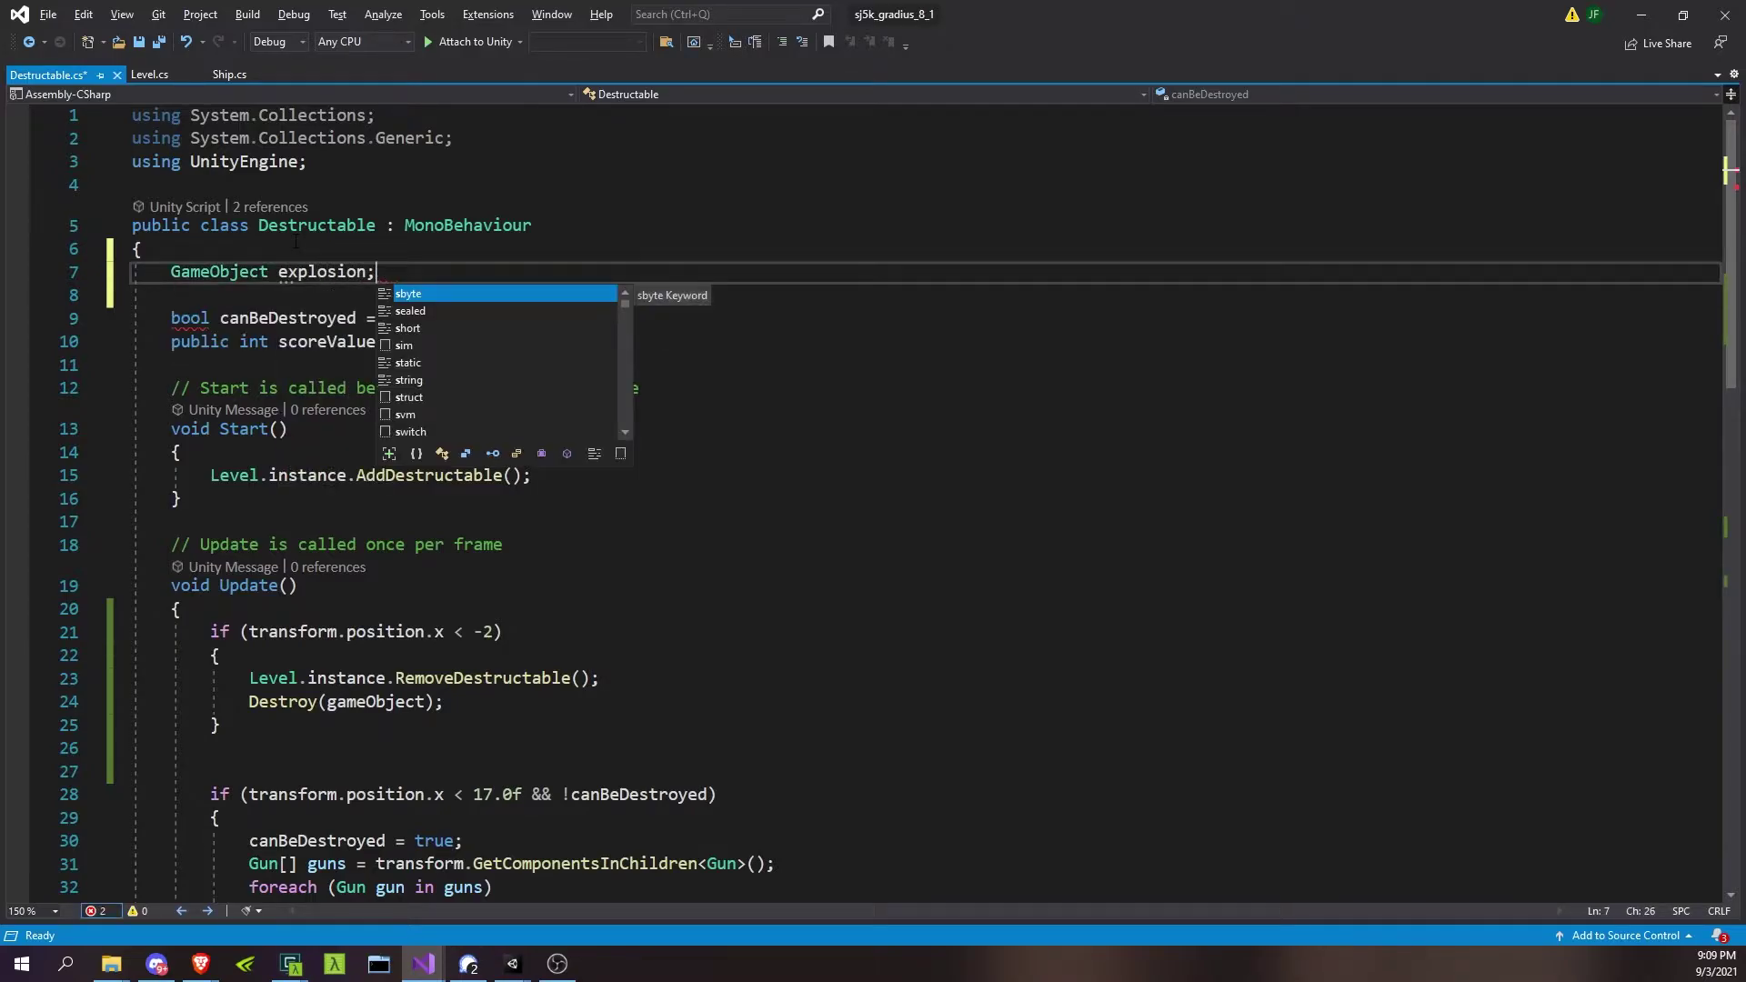
key("Escape")
key("Home")
key("ctrl+s")
type("public")
key("alt+Tab")
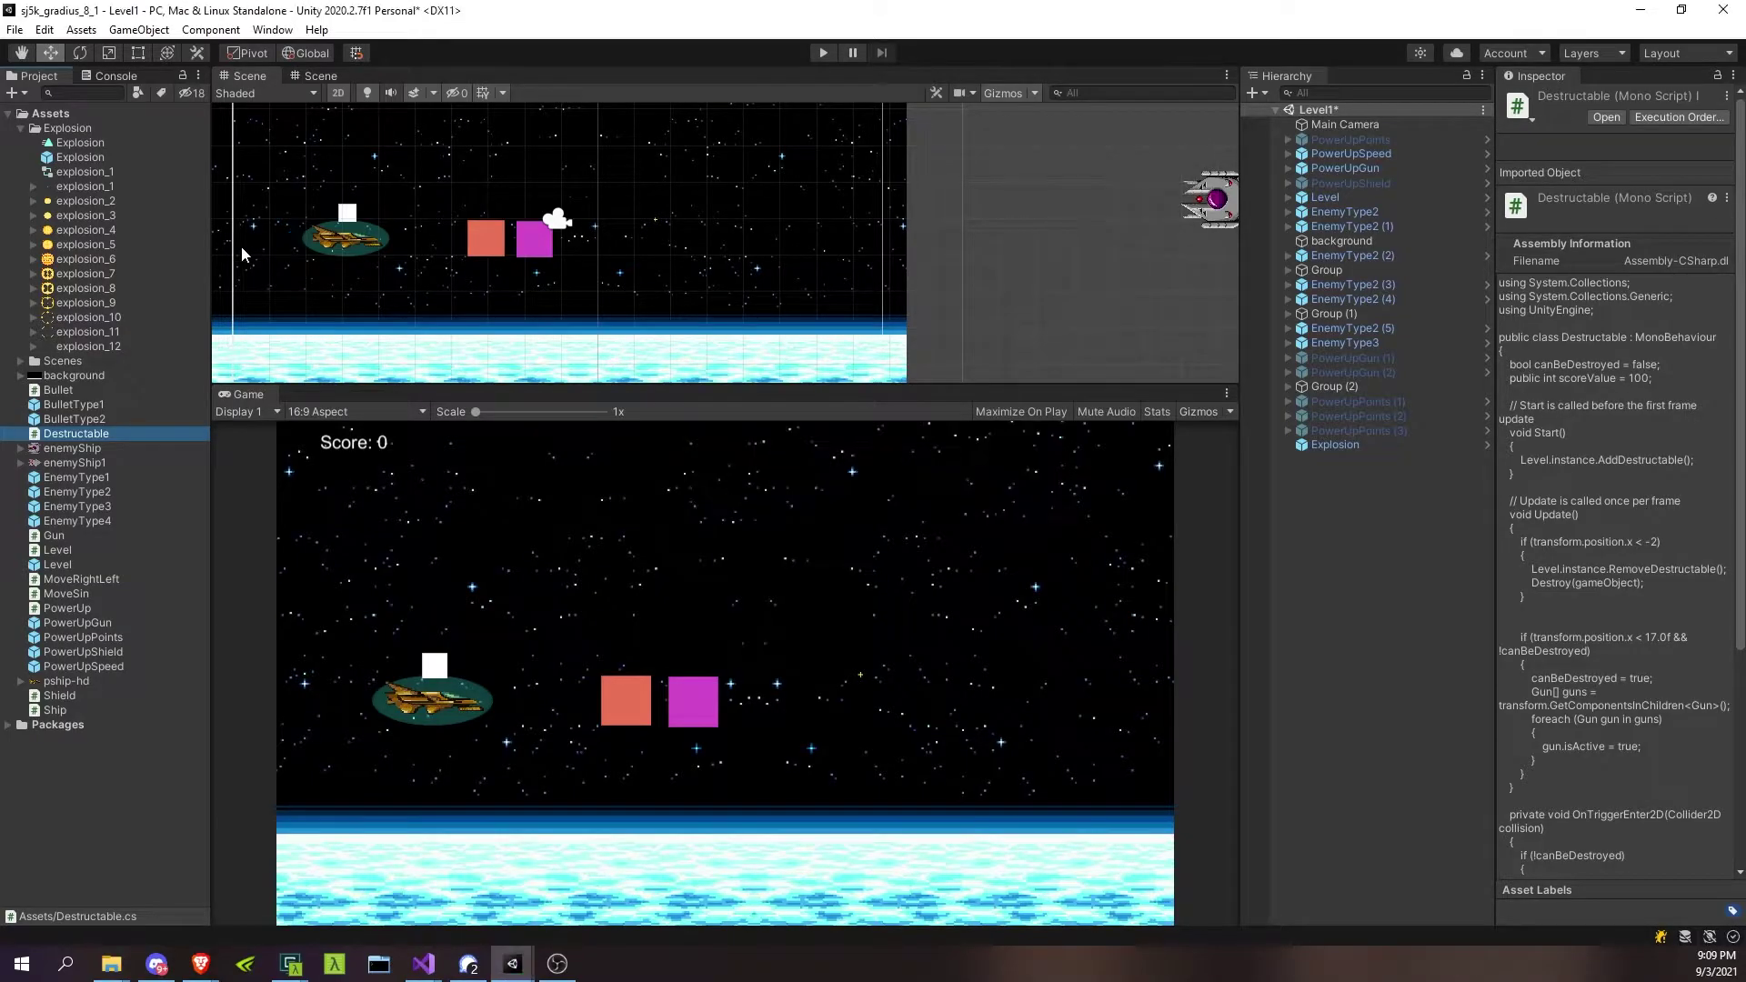
Assign the Explosion prefab to the Explosion field of EnemyType1–EnemyType4 at once
left_click(91, 480)
left_click(100, 516, "shift")
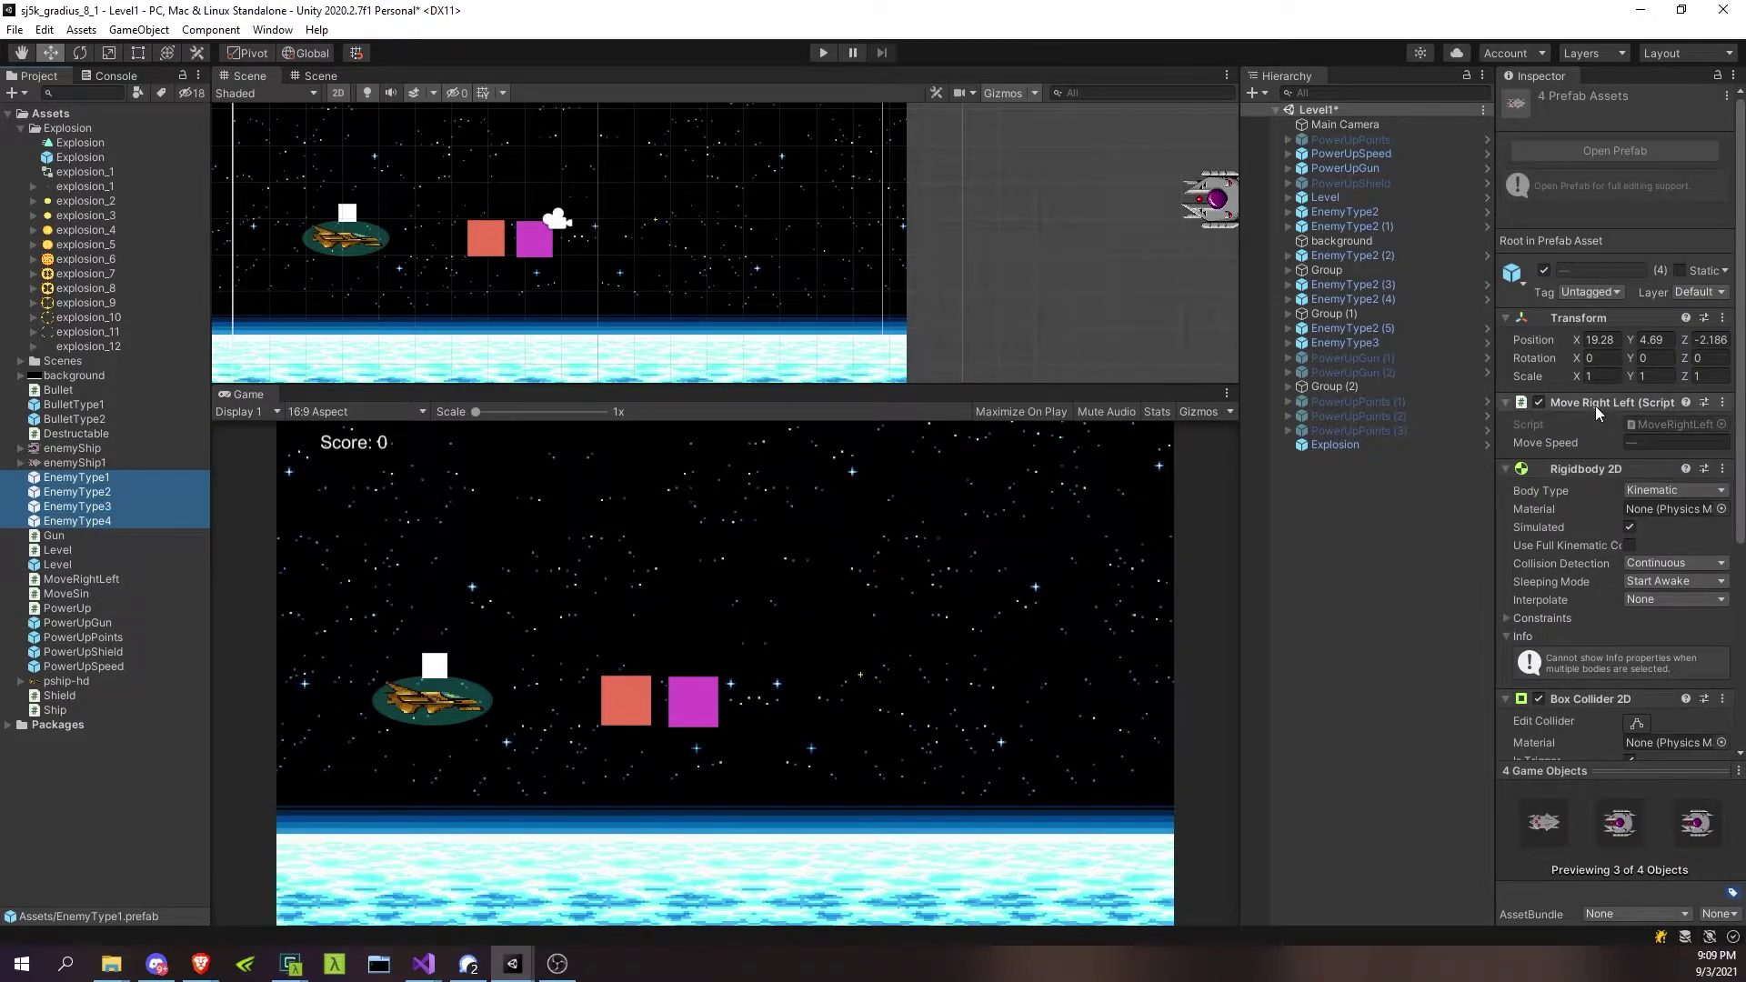
scroll(1596, 408, "down", 5)
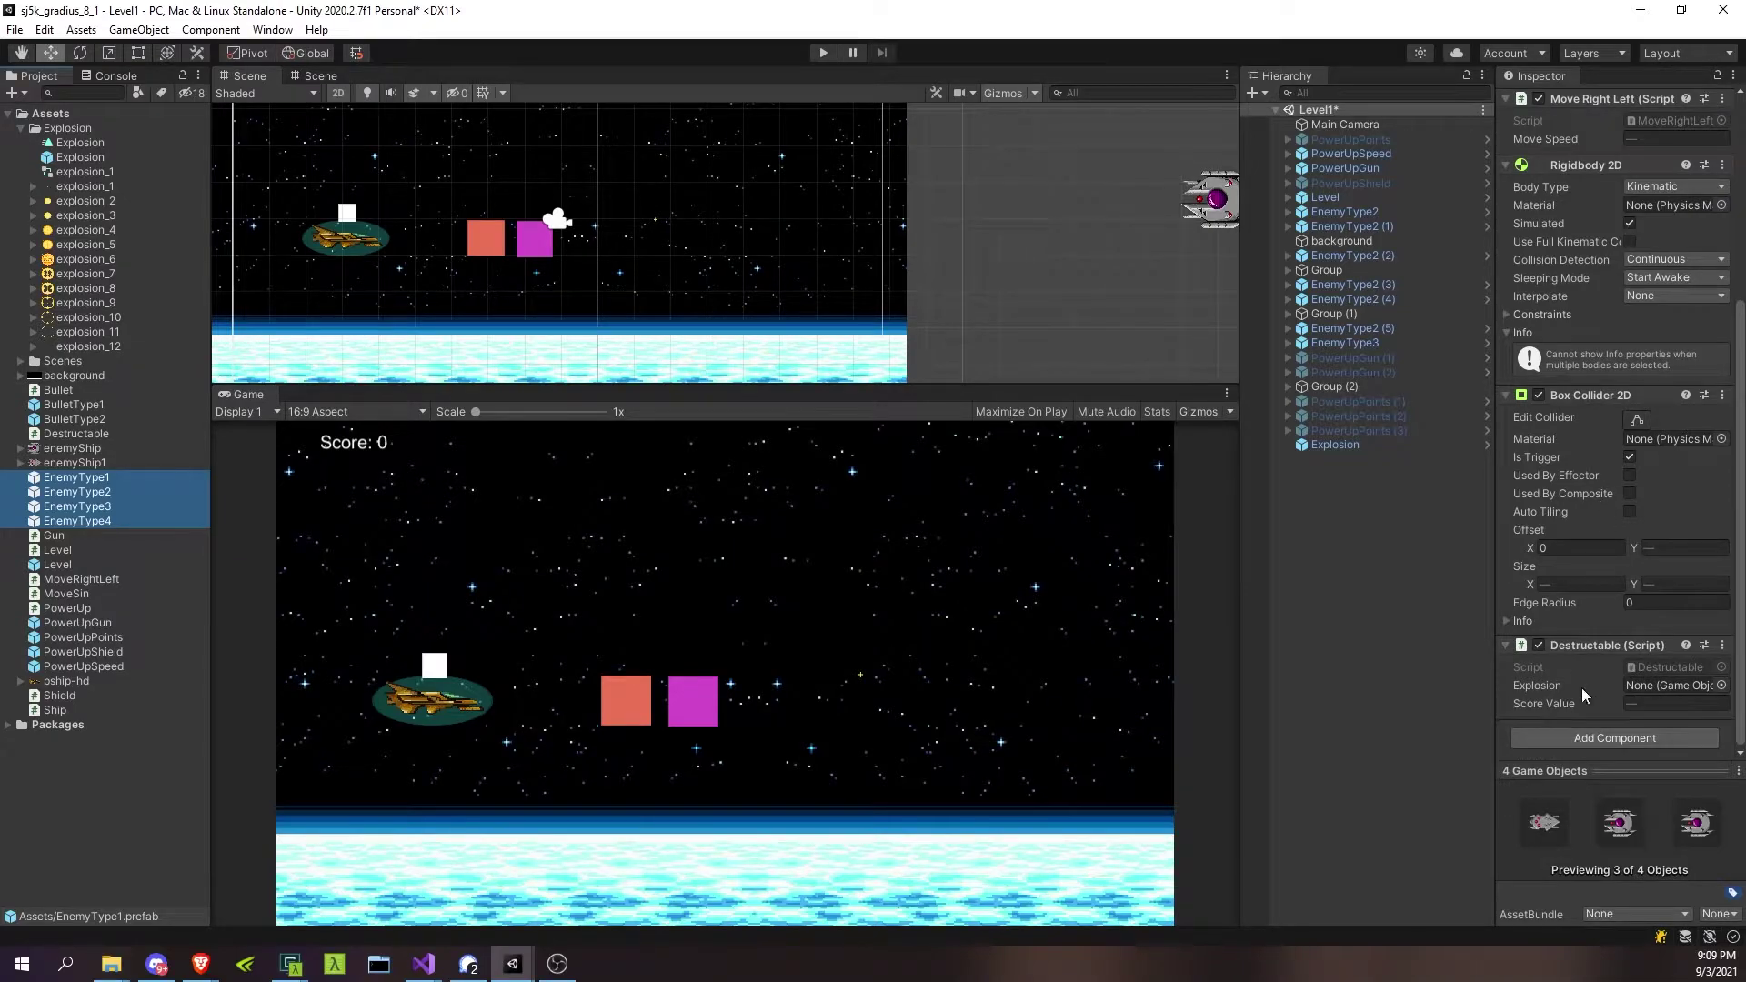
left_click(1721, 686)
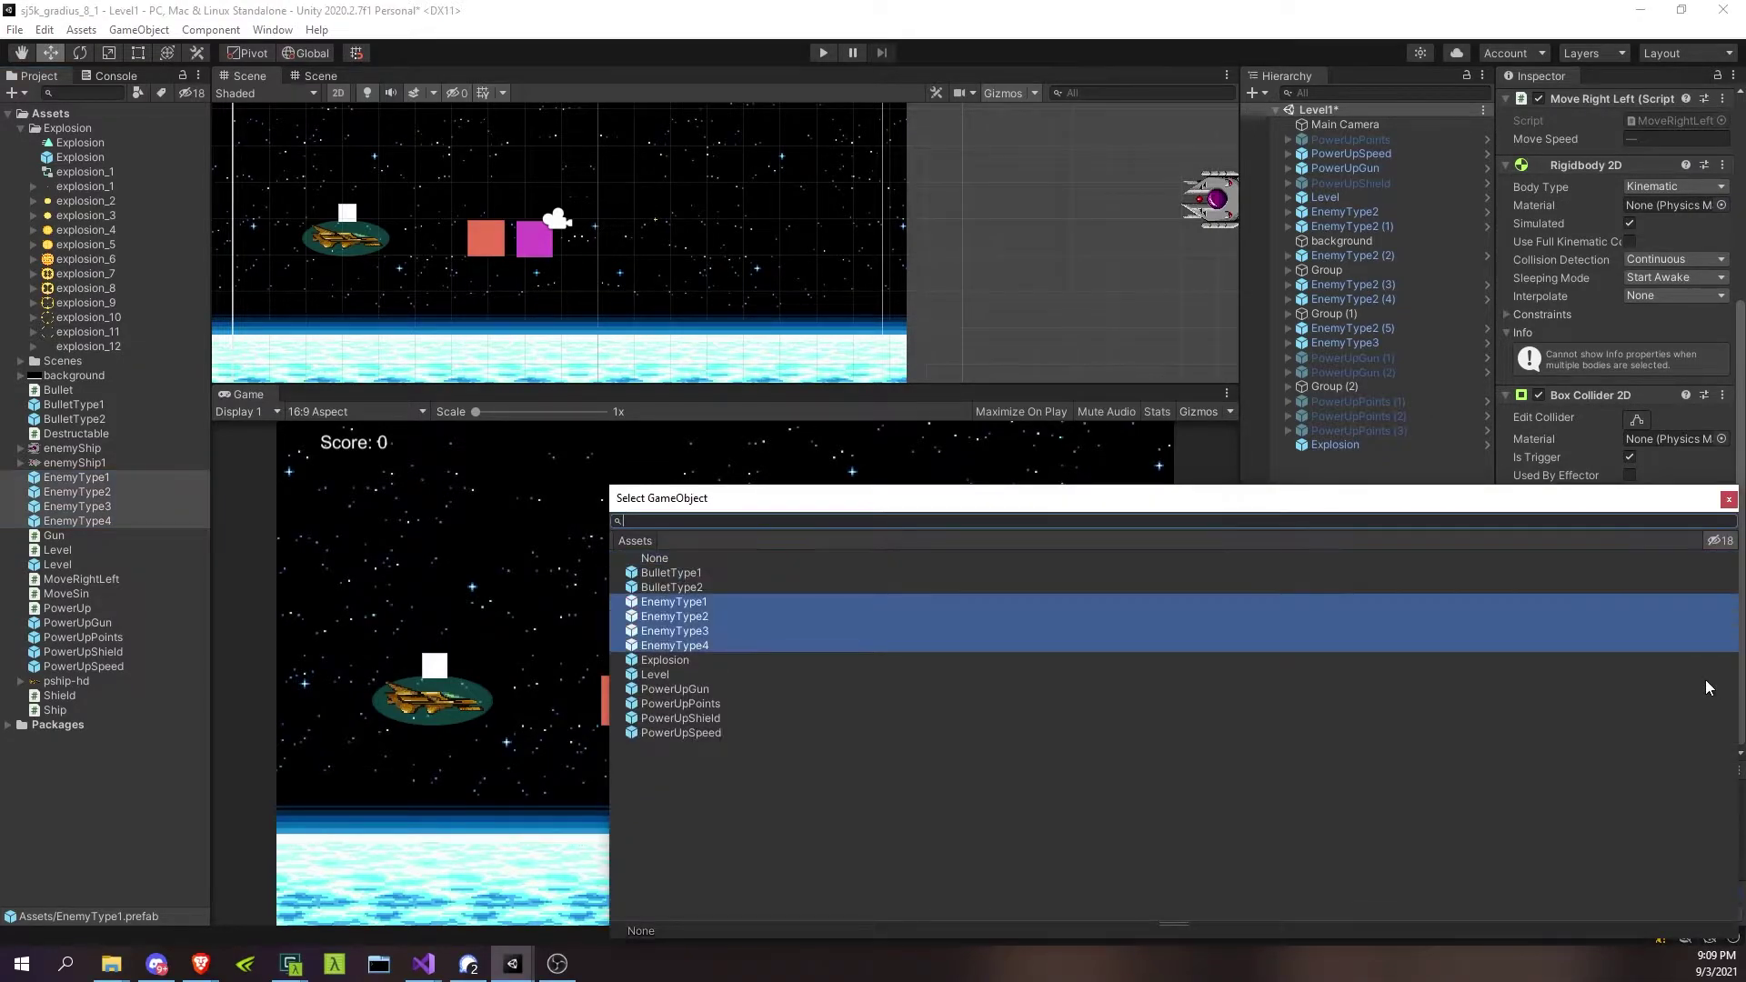
double_click(680, 660)
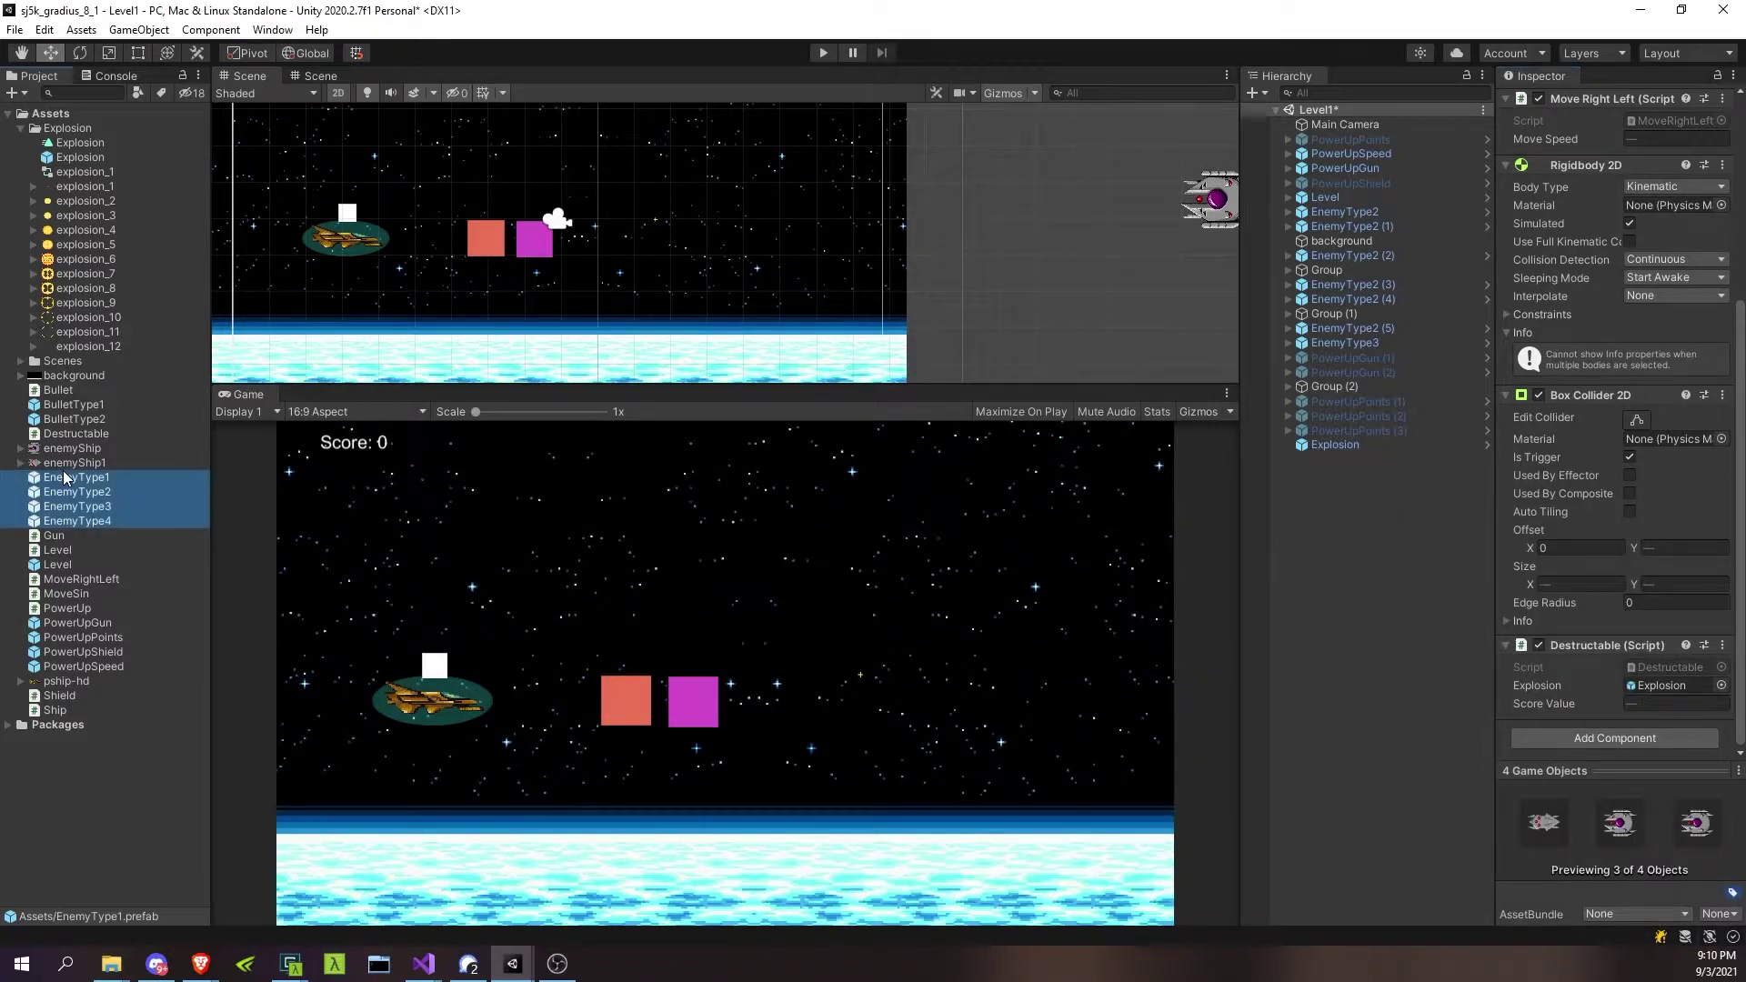
Confirm EnemyType3, EnemyType2 and EnemyType1 each show Explosion in their Destructable slot
left_click(79, 506)
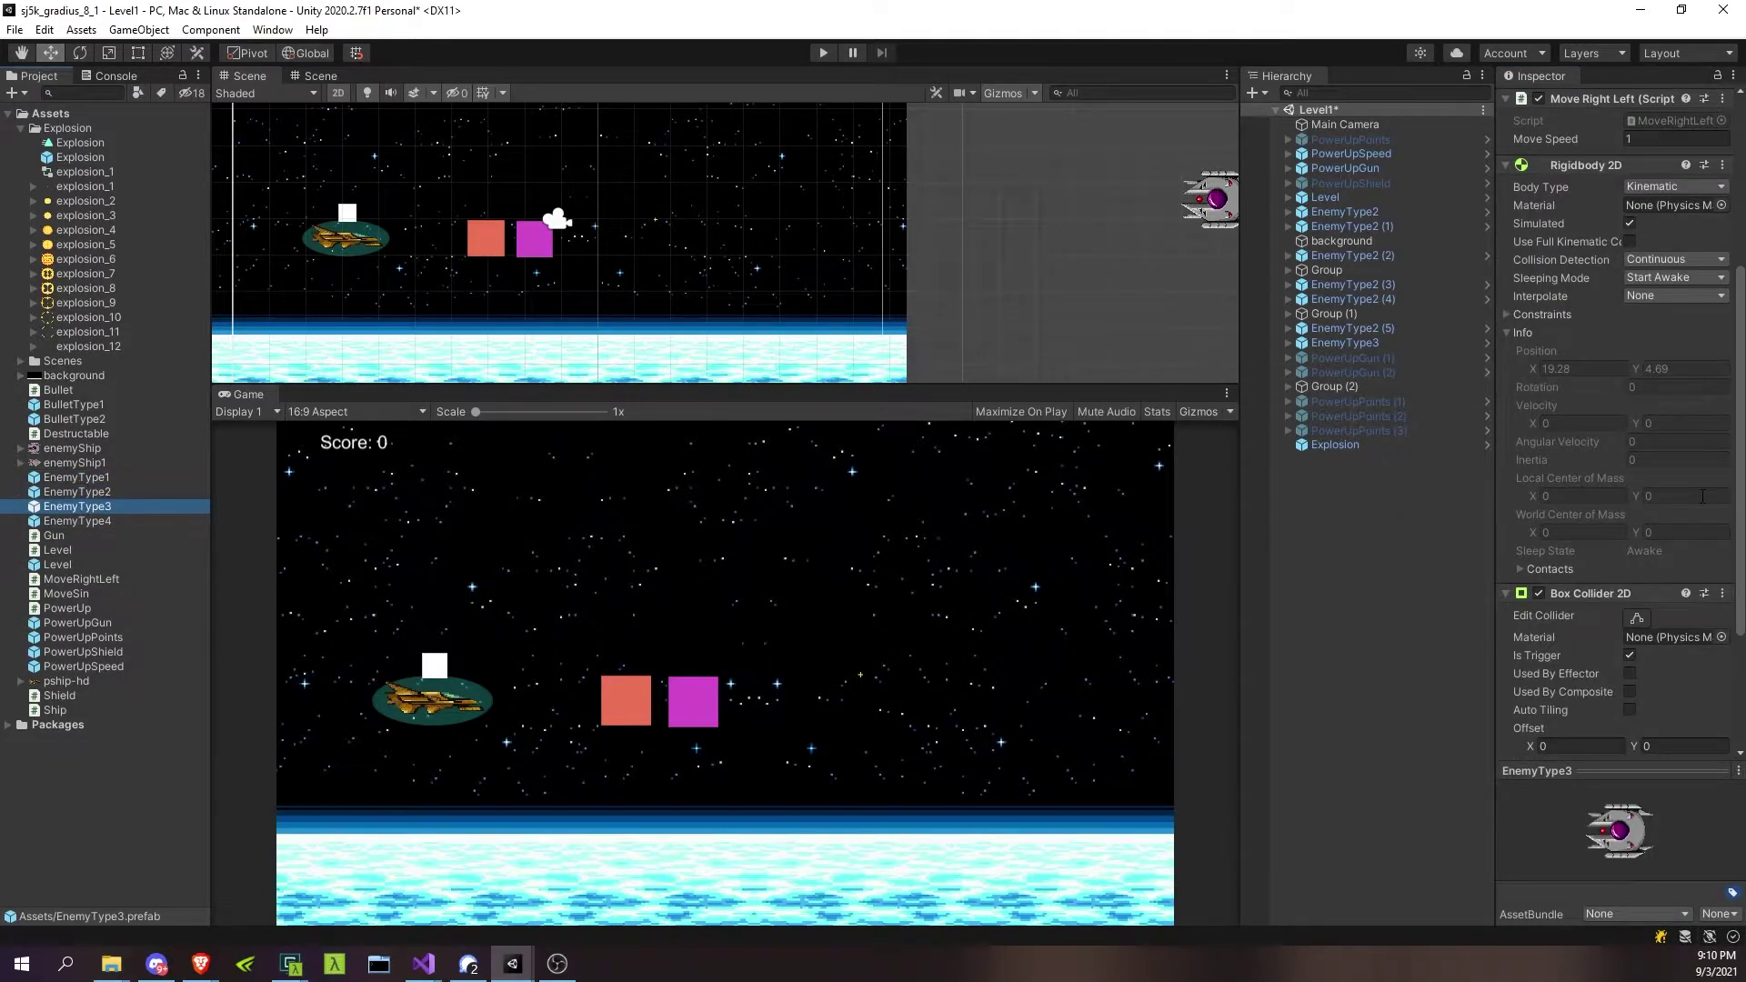
scroll(1621, 458, "down", 3)
left_click(91, 493)
left_click(65, 479)
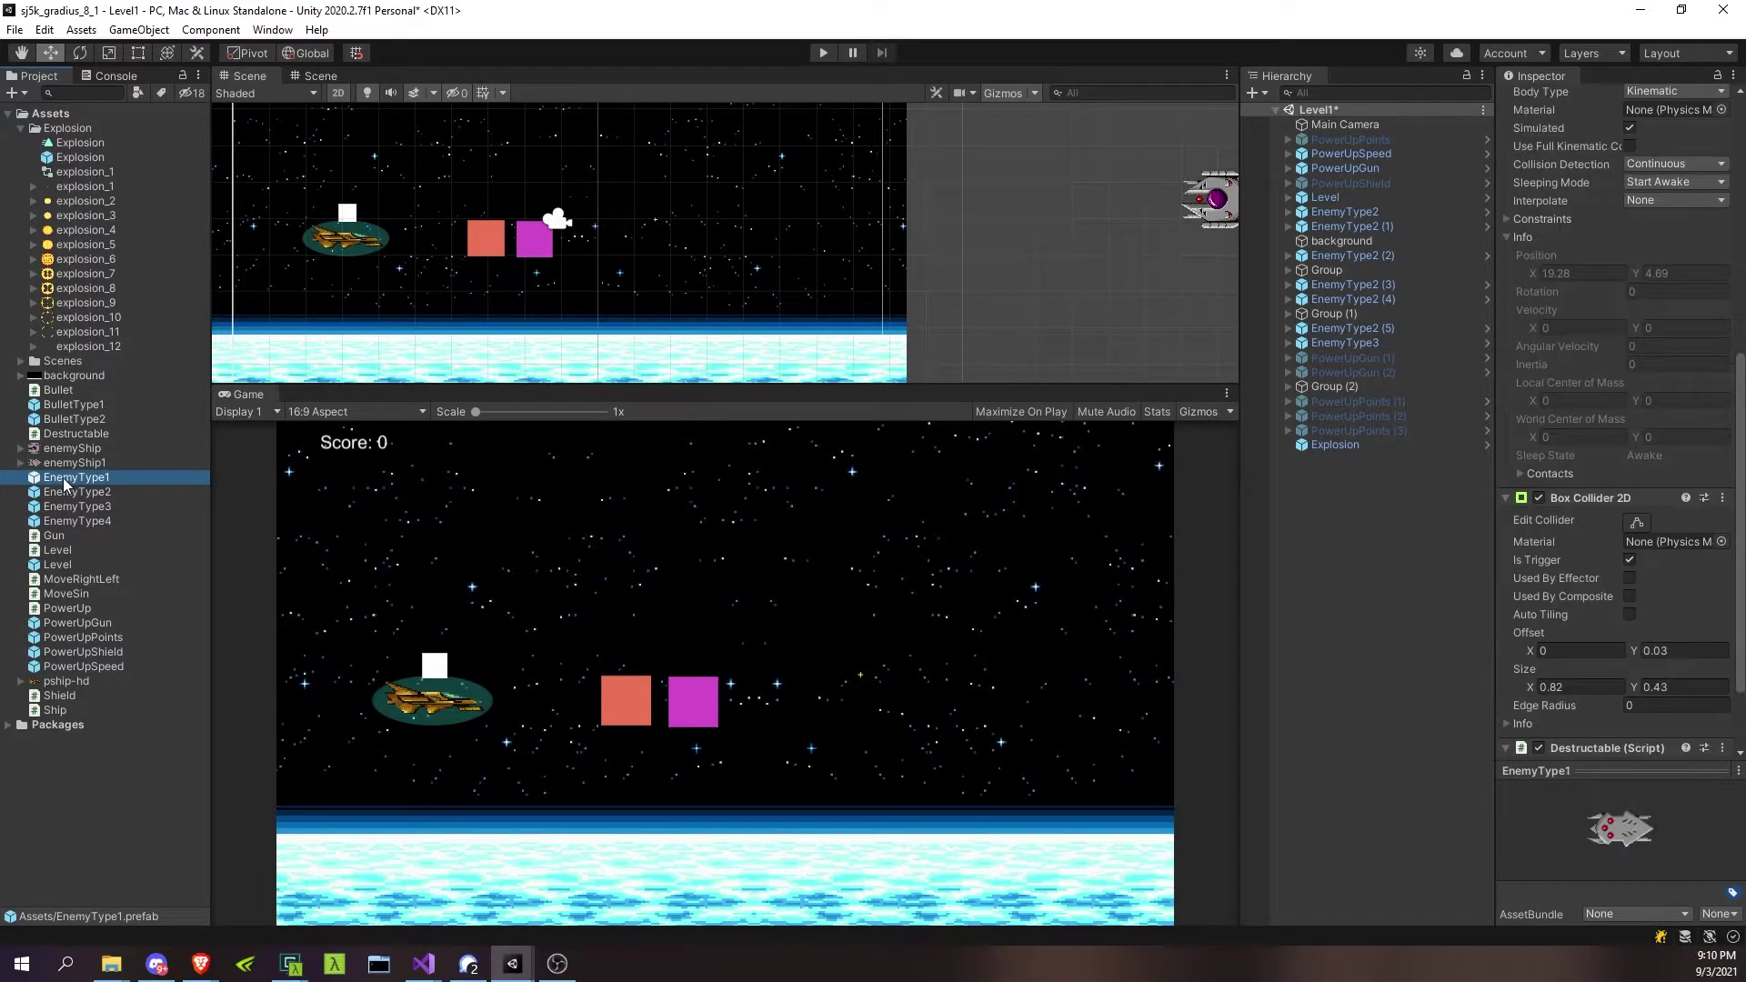